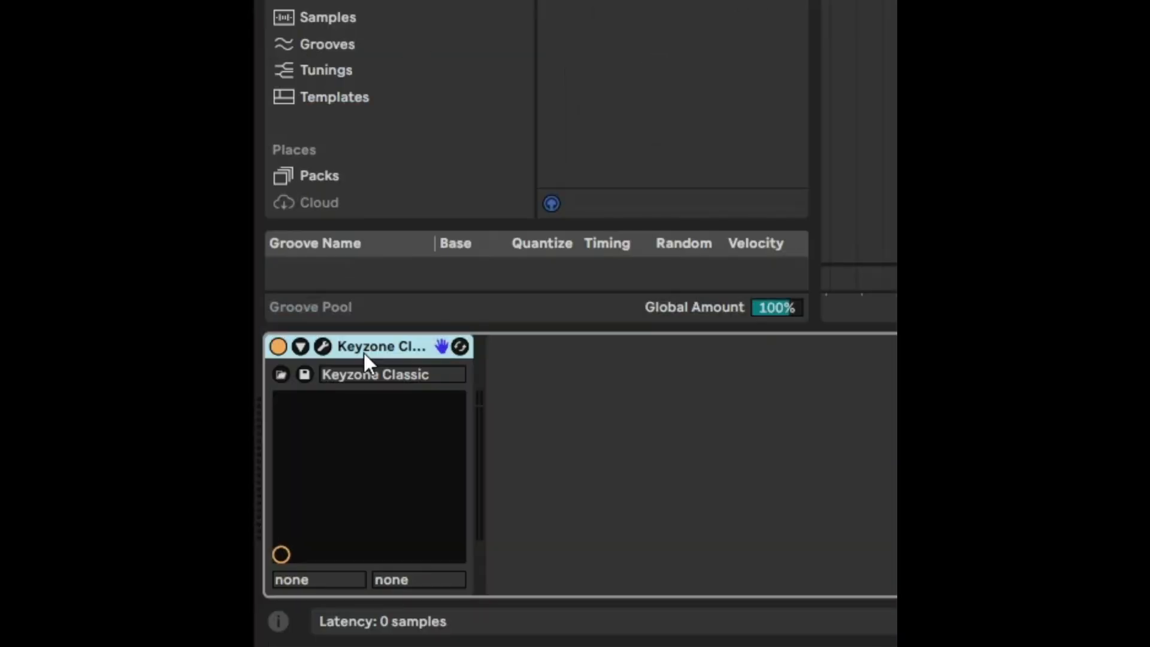
Group the Keyzone Classic instrument into an Instrument Rack and duplicate its chain.
{"action": "key", "text": "ctrl+g"}
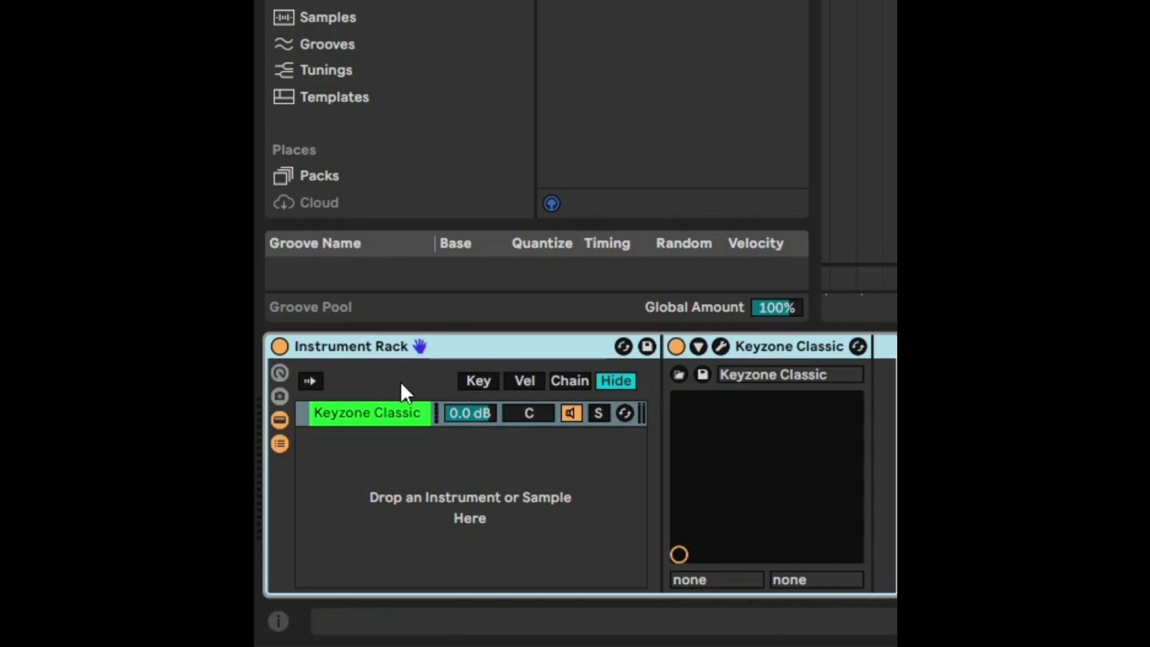
{"action": "right_click", "coordinate": [377, 412]}
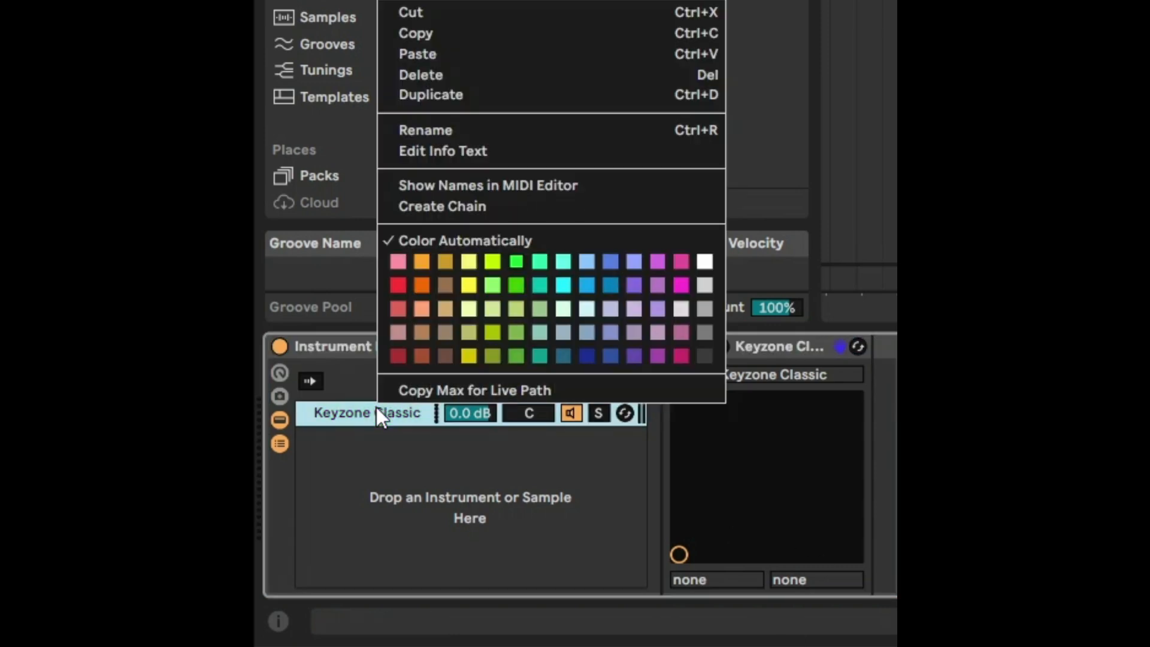
{"action": "left_click", "coordinate": [506, 97]}
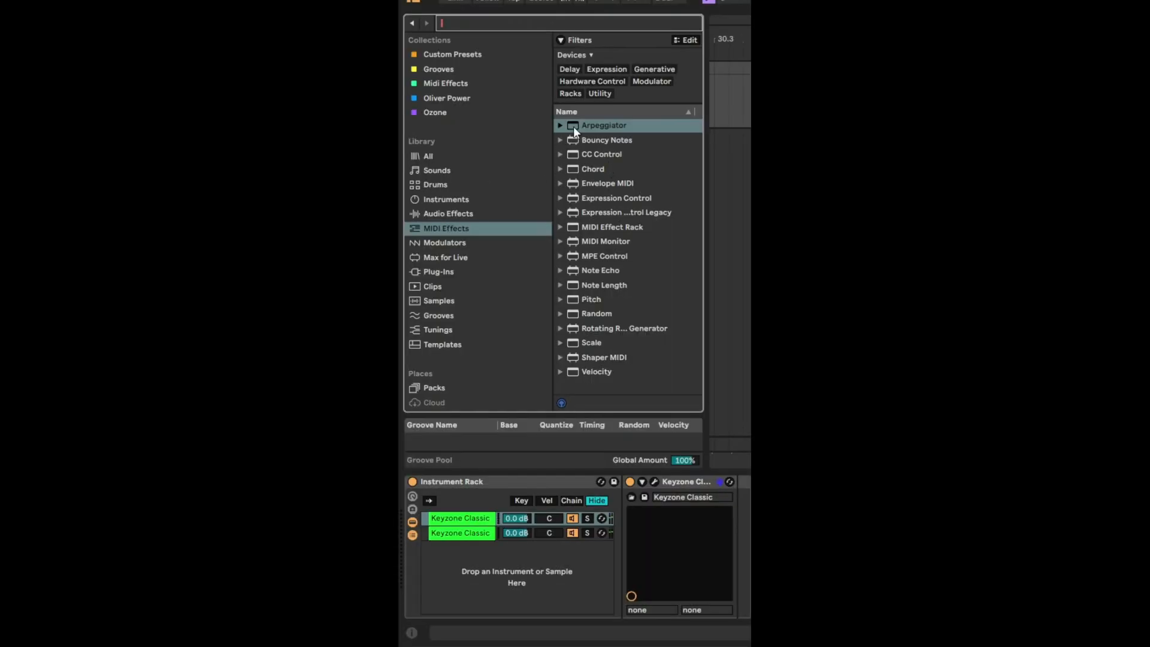
Add an Arpeggiator to both Keyzone Classic chains and set the second chain's arpeggiator style to Chord Trigger.
{"action": "left_click", "coordinate": [576, 125]}
{"action": "left_click_drag", "start_coordinate": [577, 127], "coordinate": [467, 522]}
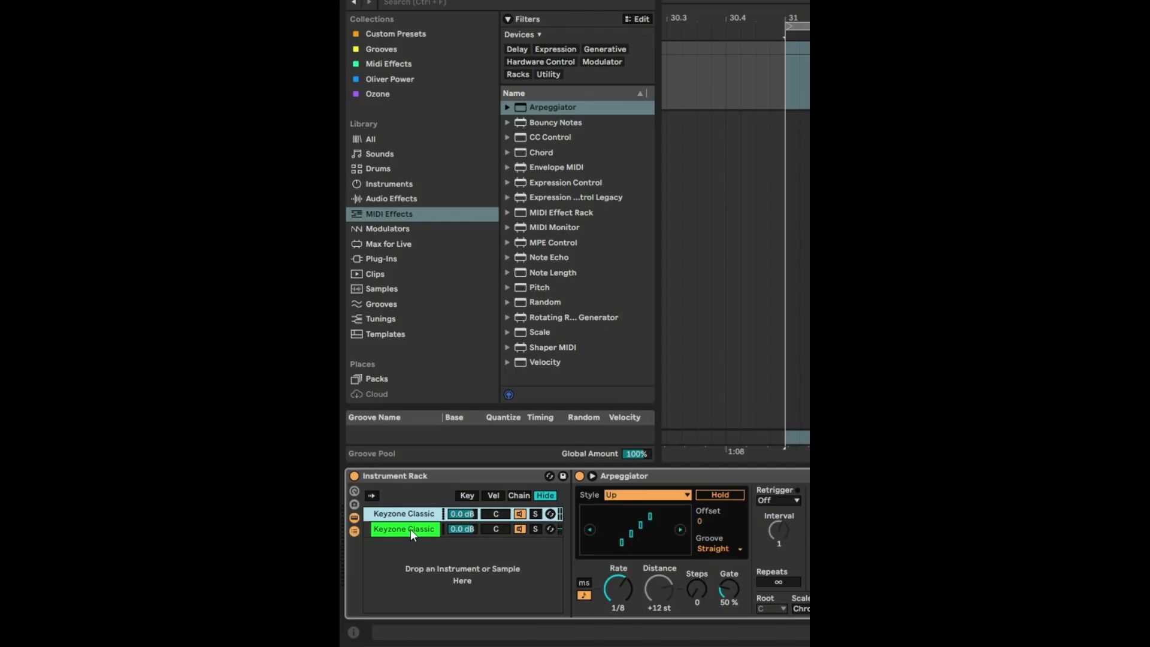
{"action": "left_click_drag", "start_coordinate": [525, 111], "coordinate": [425, 529]}
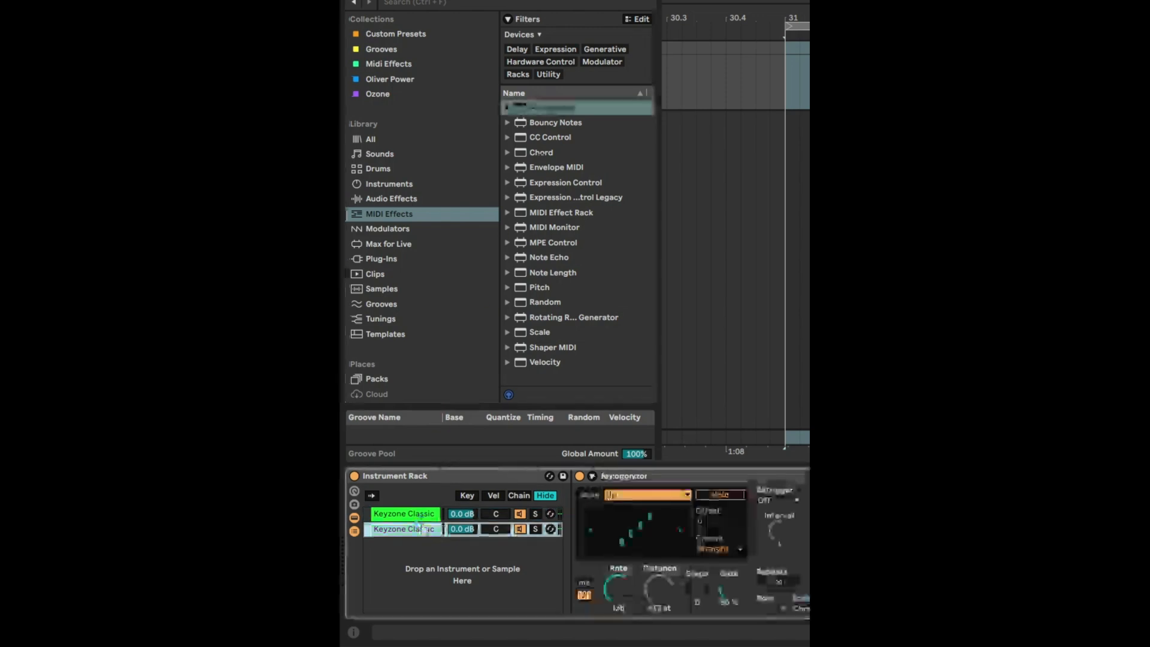
{"action": "left_click", "coordinate": [650, 495]}
{"action": "left_click", "coordinate": [719, 61]}
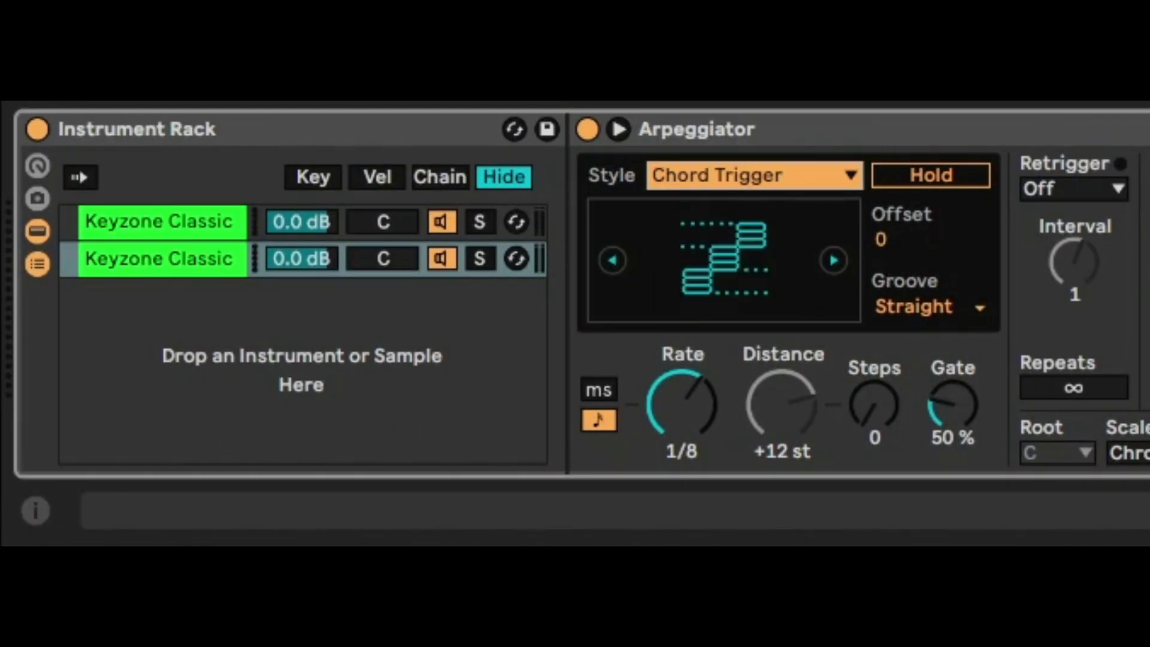
Search the instruments for "bass" and replace the second chain's Keyzone Classic with Analog Bass.adg.
{"action": "left_click", "coordinate": [449, 0]}
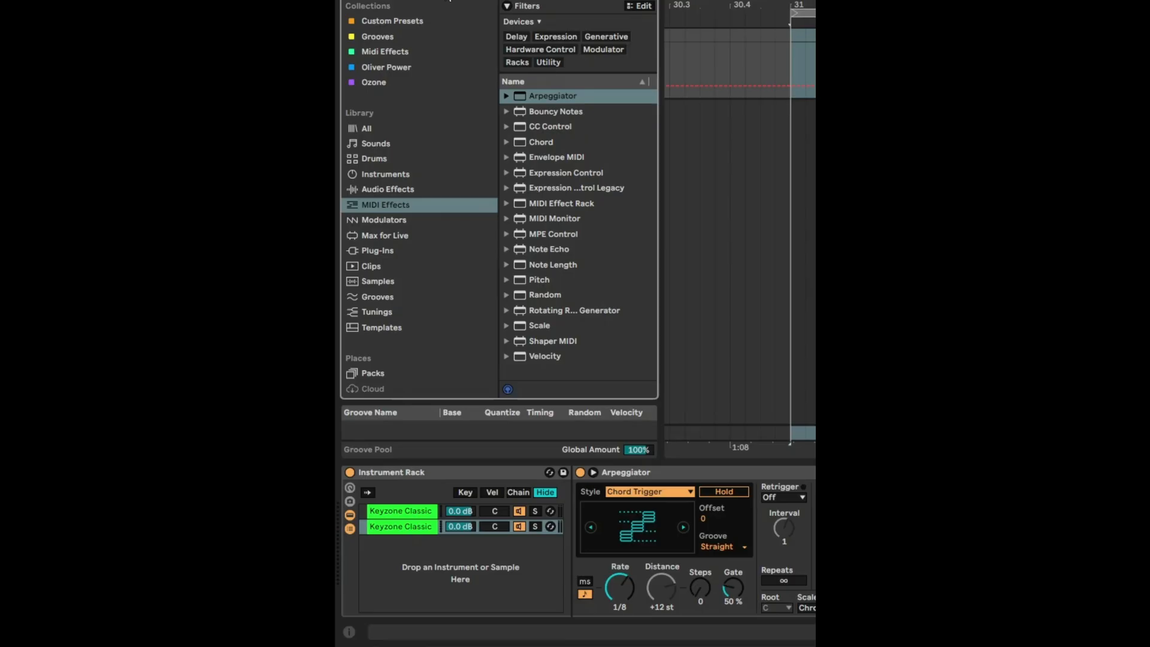
{"action": "type", "text": "bass"}
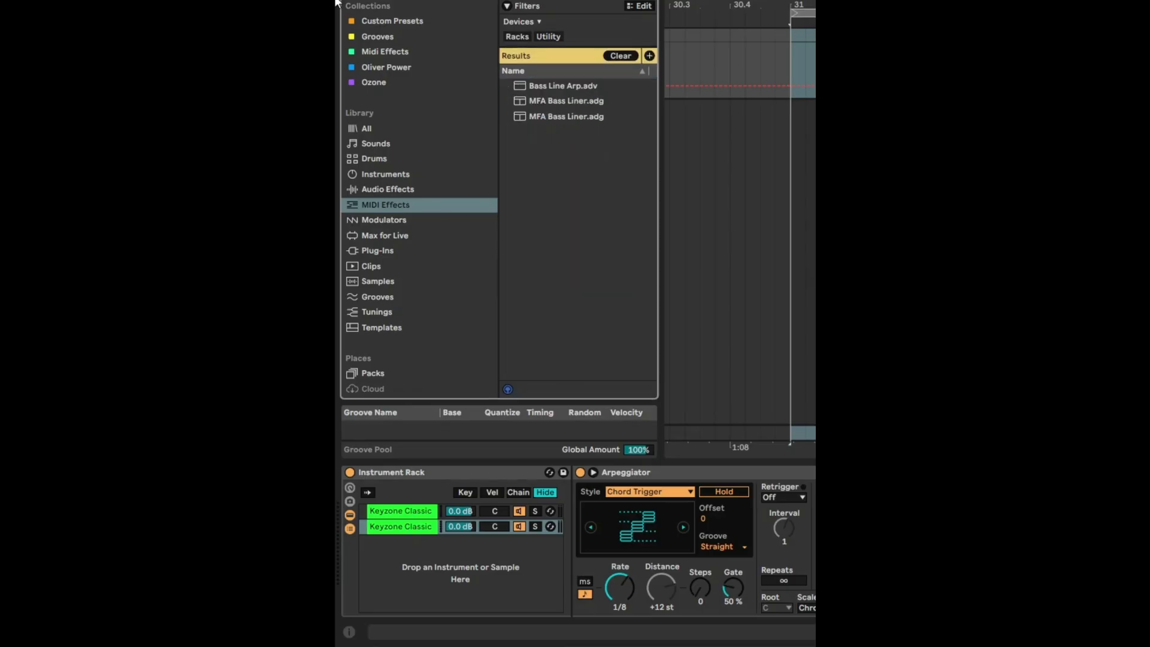
{"action": "left_click", "coordinate": [385, 174]}
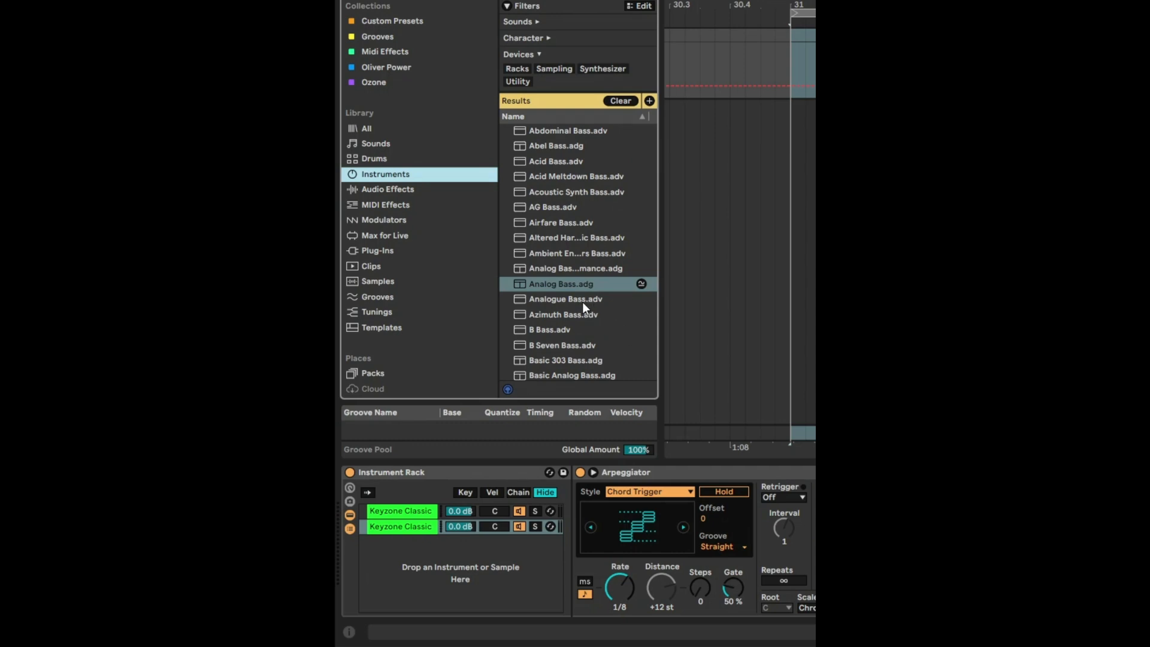
{"action": "left_click_drag", "start_coordinate": [555, 285], "coordinate": [402, 526]}
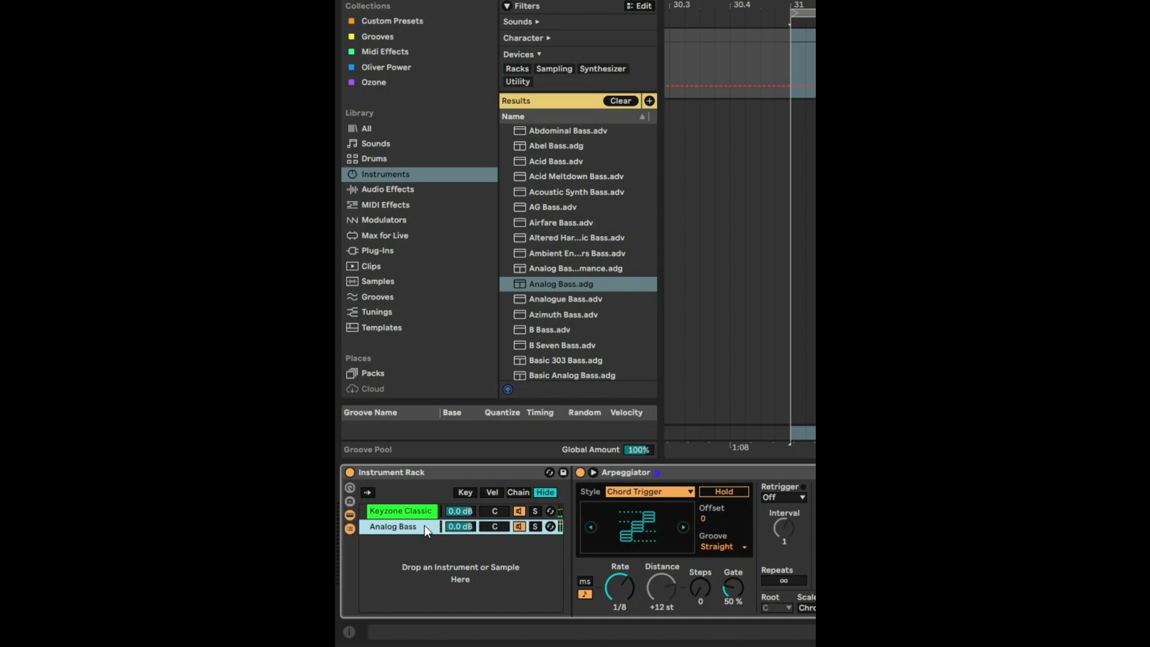
Search the audio effects for "rev" and add Hybrid Reverb to the Keyzone Classic chain.
{"action": "left_click", "coordinate": [418, 514]}
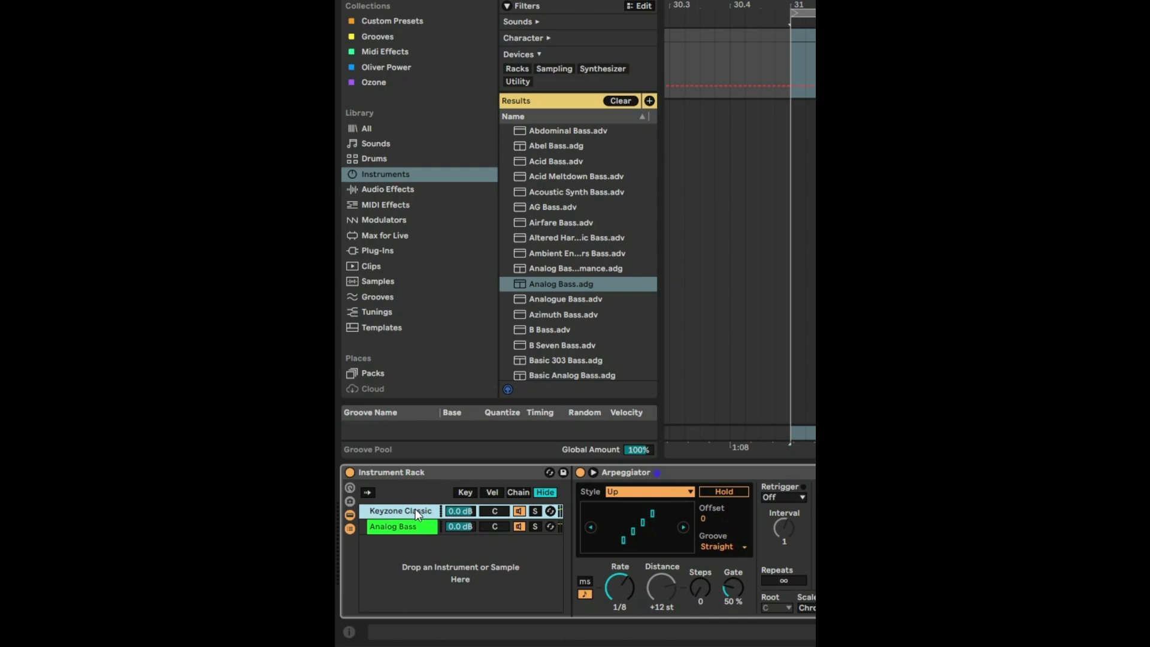
{"action": "left_click", "coordinate": [434, 2]}
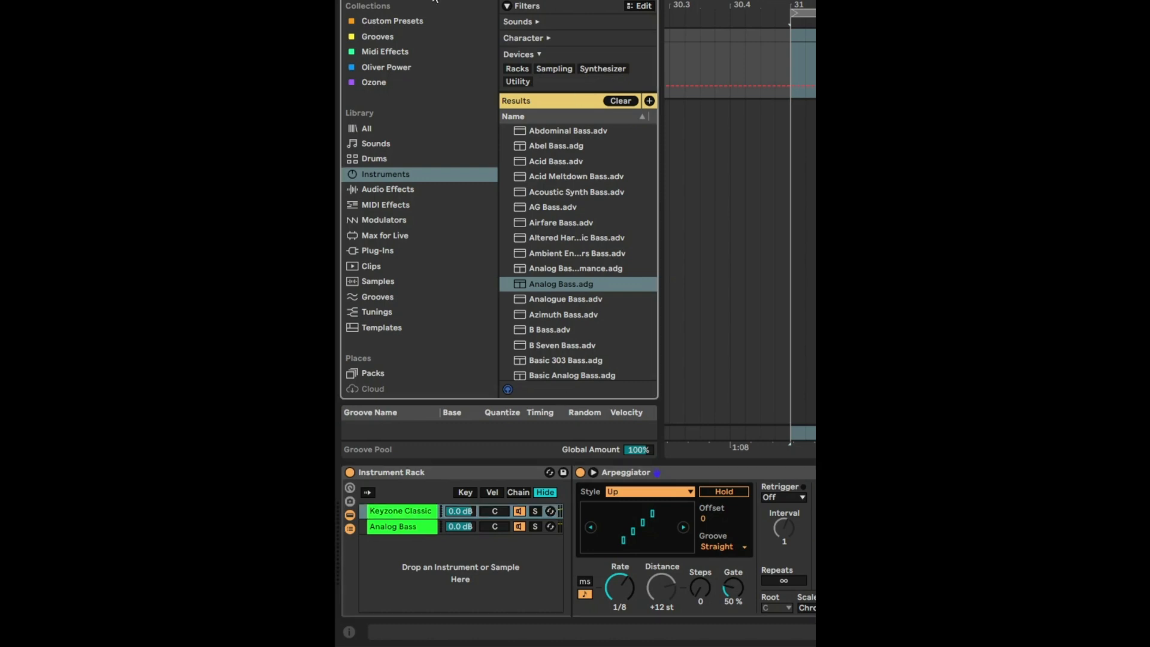
{"action": "type", "text": "rev"}
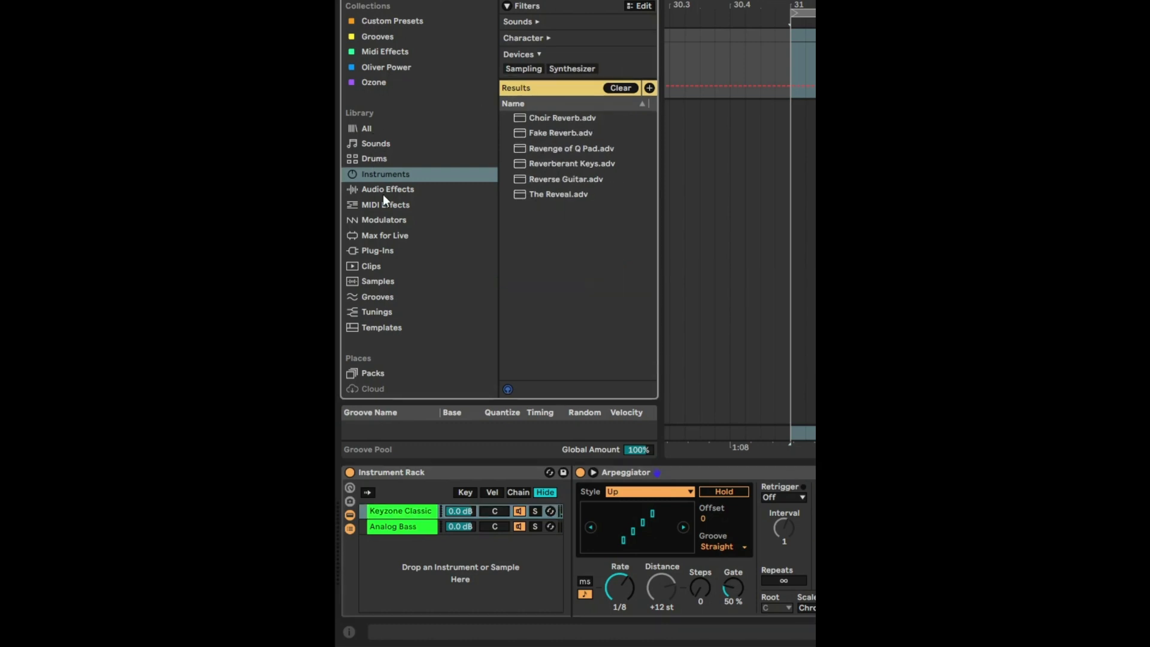
{"action": "left_click", "coordinate": [382, 194]}
{"action": "left_click_drag", "start_coordinate": [560, 130], "coordinate": [415, 507]}
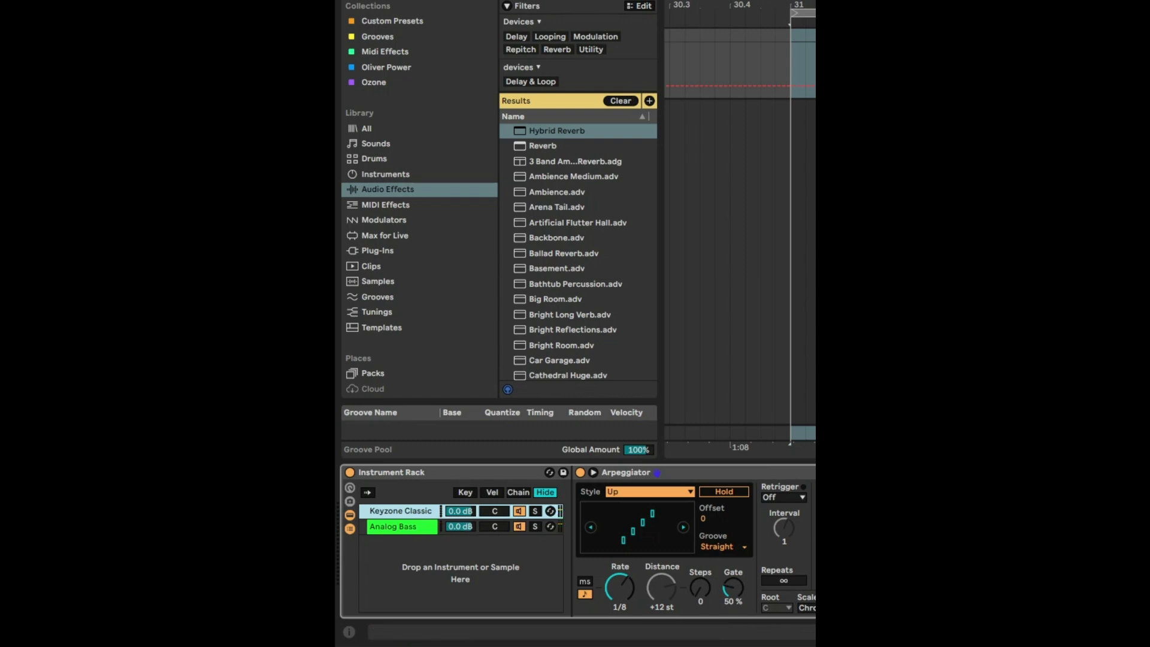
Lower the Analog Bass chain's volume to -13.7 dB.
{"action": "left_click", "coordinate": [465, 527]}
{"action": "left_click_drag", "start_coordinate": [465, 530], "coordinate": [465, 551]}
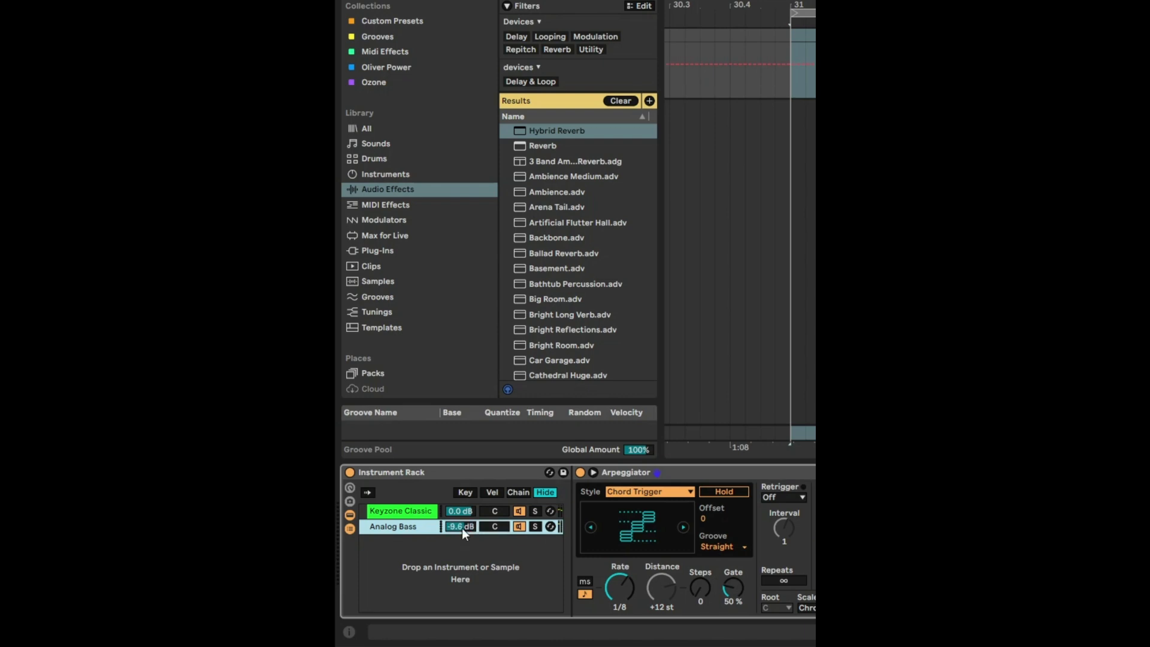
{"action": "left_click_drag", "start_coordinate": [462, 527], "coordinate": [462, 537]}
Add the Pitch MIDI effect's -12 preset to the Analog Bass chain.
{"action": "left_click", "coordinate": [388, 206]}
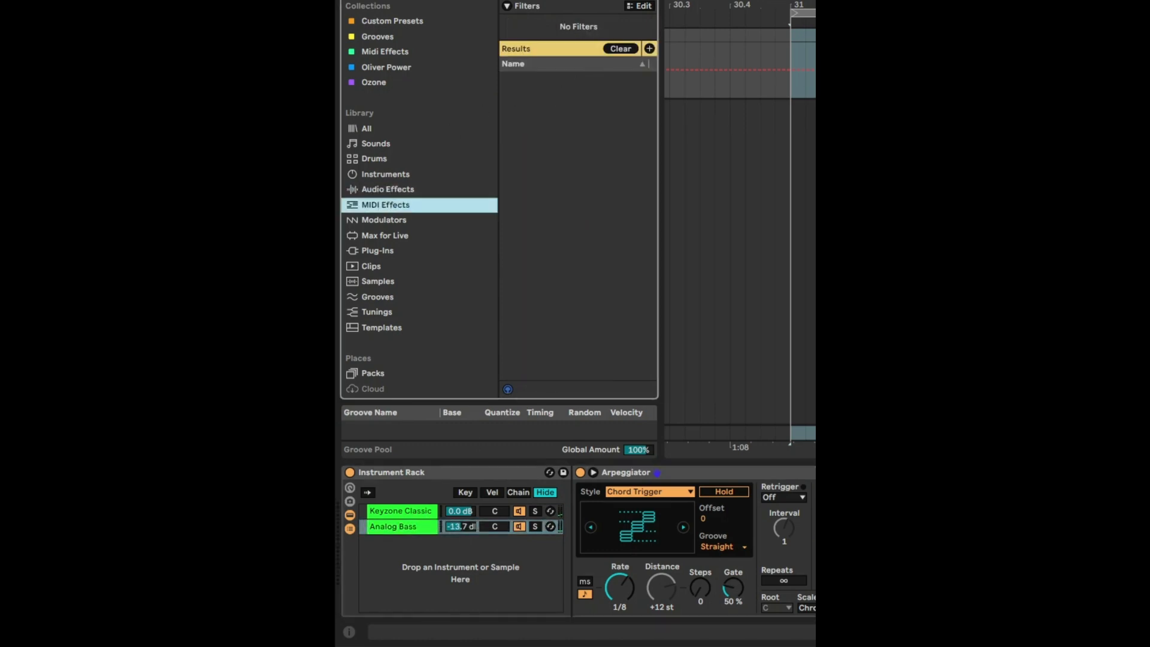
{"action": "left_click", "coordinate": [507, 281]}
{"action": "left_click_drag", "start_coordinate": [551, 325], "coordinate": [394, 525]}
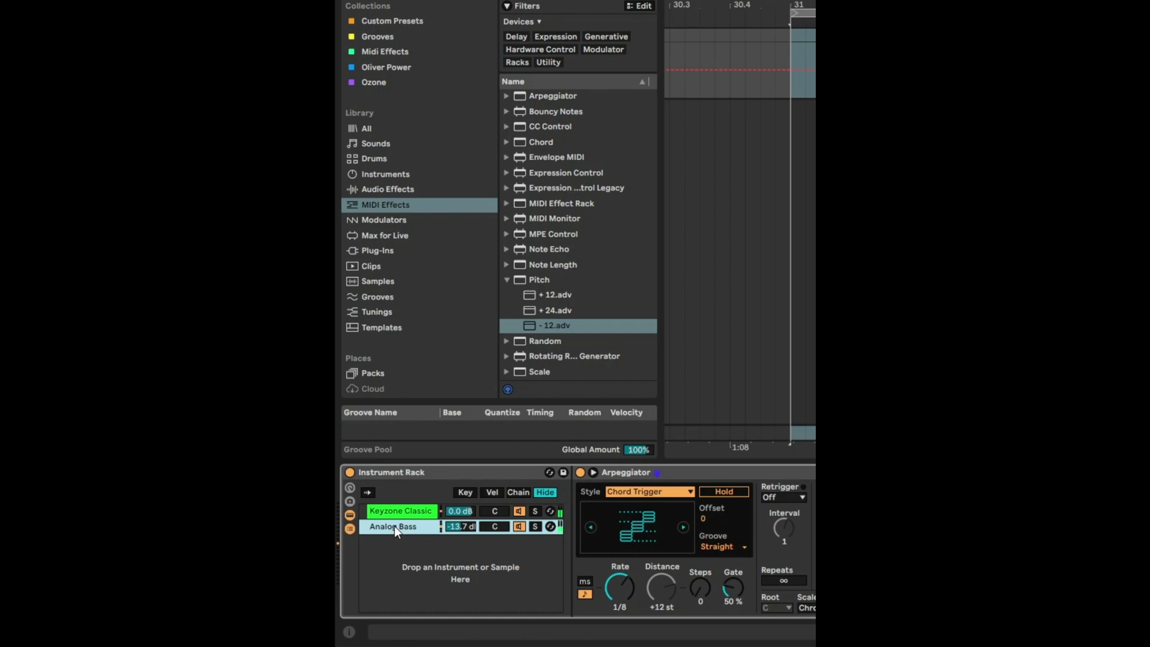
Set the Keyzone Classic chain's arpeggiator style to Con & Diverge and its steps to 1.
{"action": "left_click", "coordinate": [404, 512]}
{"action": "left_click", "coordinate": [634, 491]}
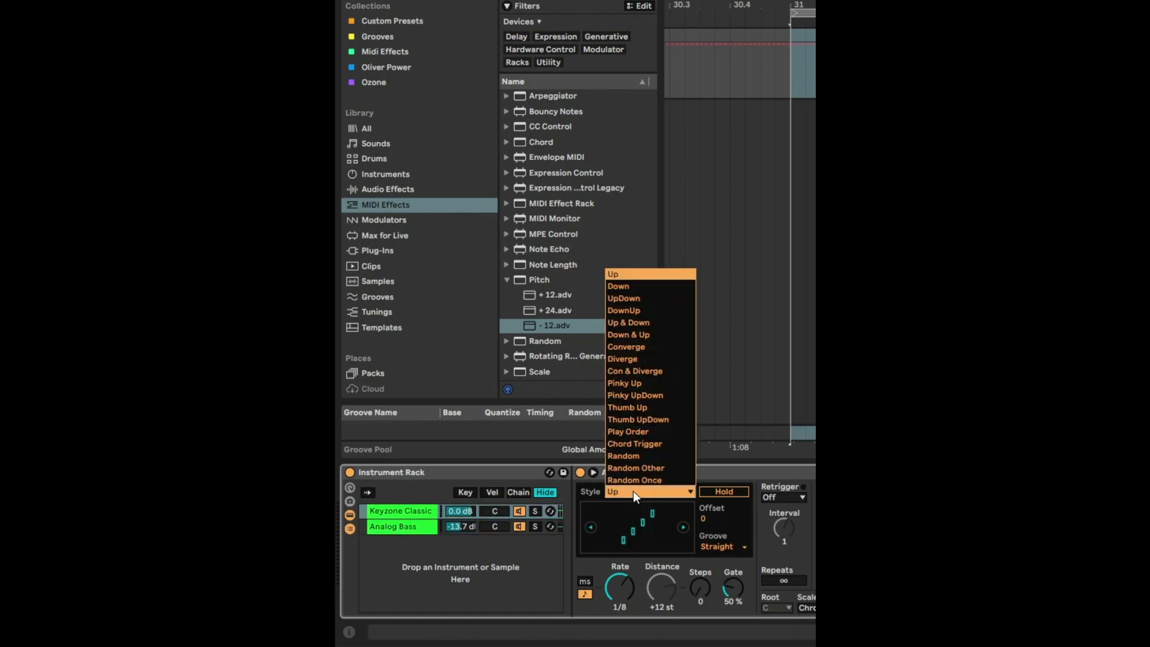
{"action": "left_click", "coordinate": [630, 371]}
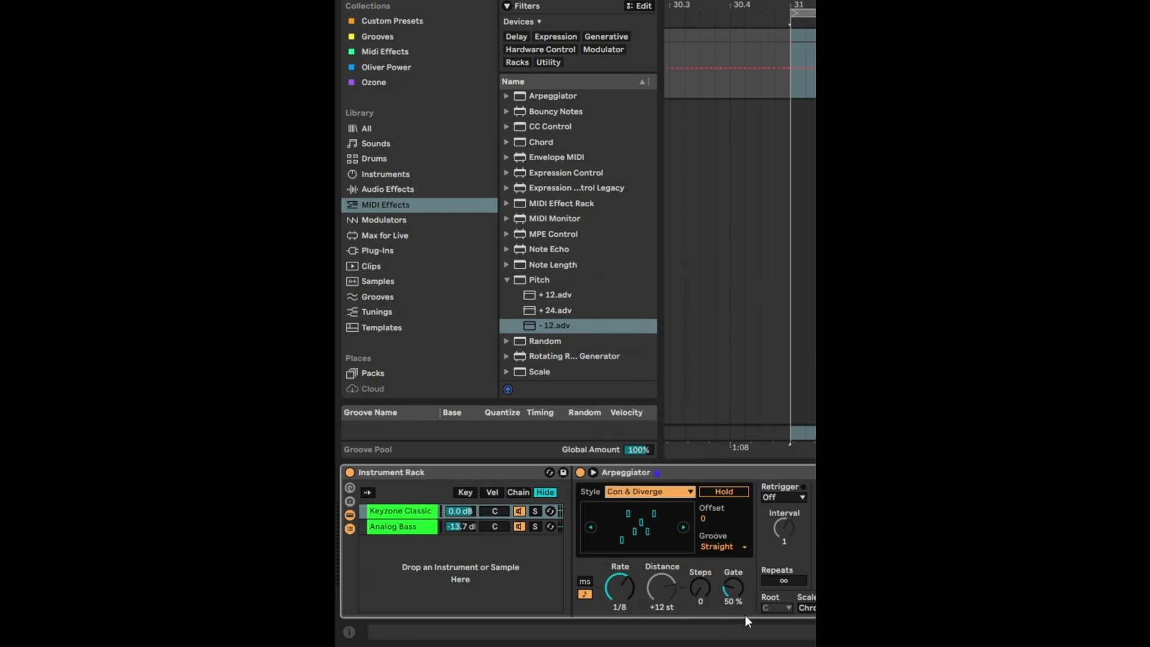
{"action": "scroll", "coordinate": [703, 590], "scroll_direction": "up", "scroll_amount": 1}
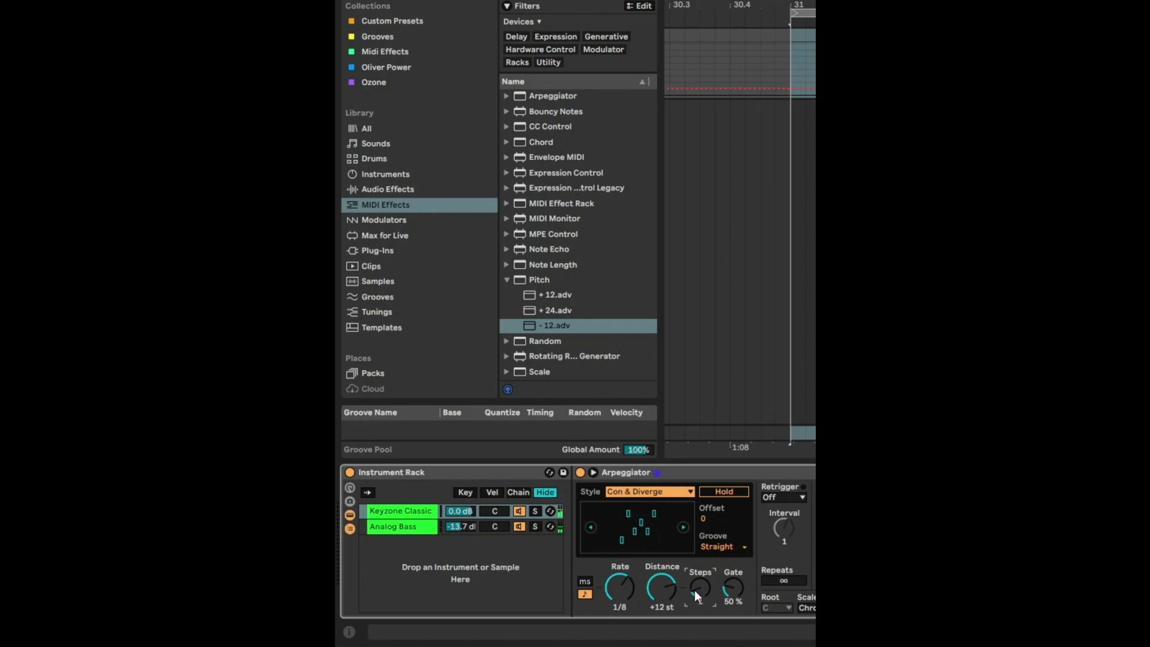
Duplicate the Keyzone Classic chain and pan the two Keyzone chains 7R and 9L.
{"action": "right_click", "coordinate": [435, 514]}
{"action": "left_click", "coordinate": [462, 329]}
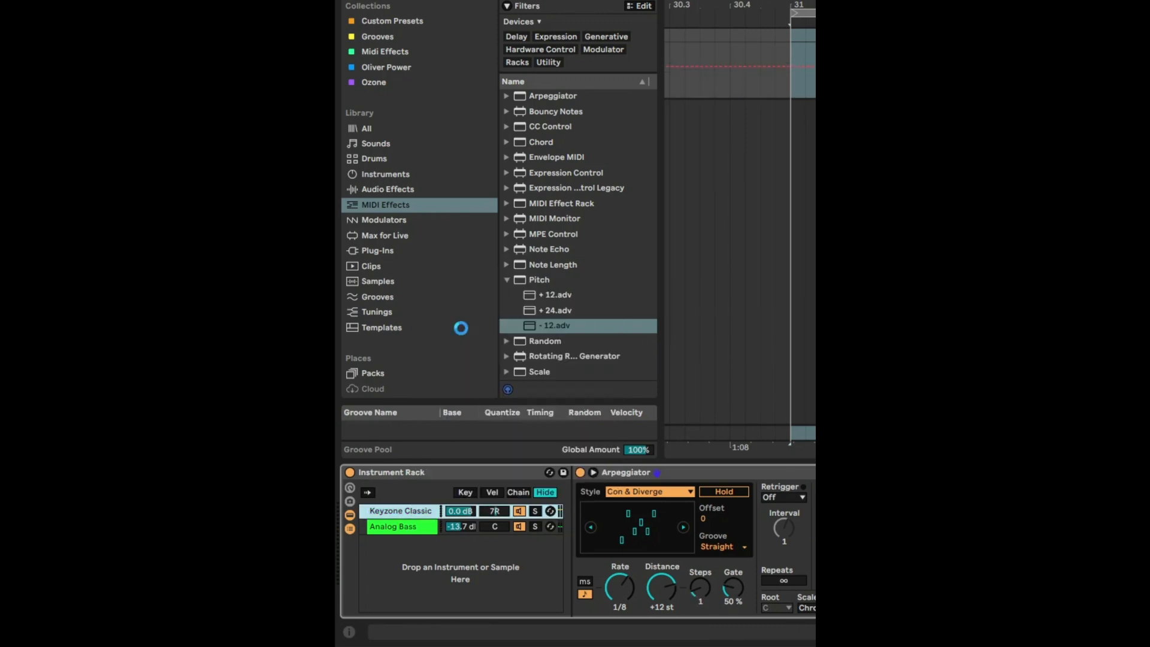
Set the duplicated Keyzone Classic chain's arpeggiator style to Chord Trigger and raise its gate.
{"action": "left_click", "coordinate": [626, 492]}
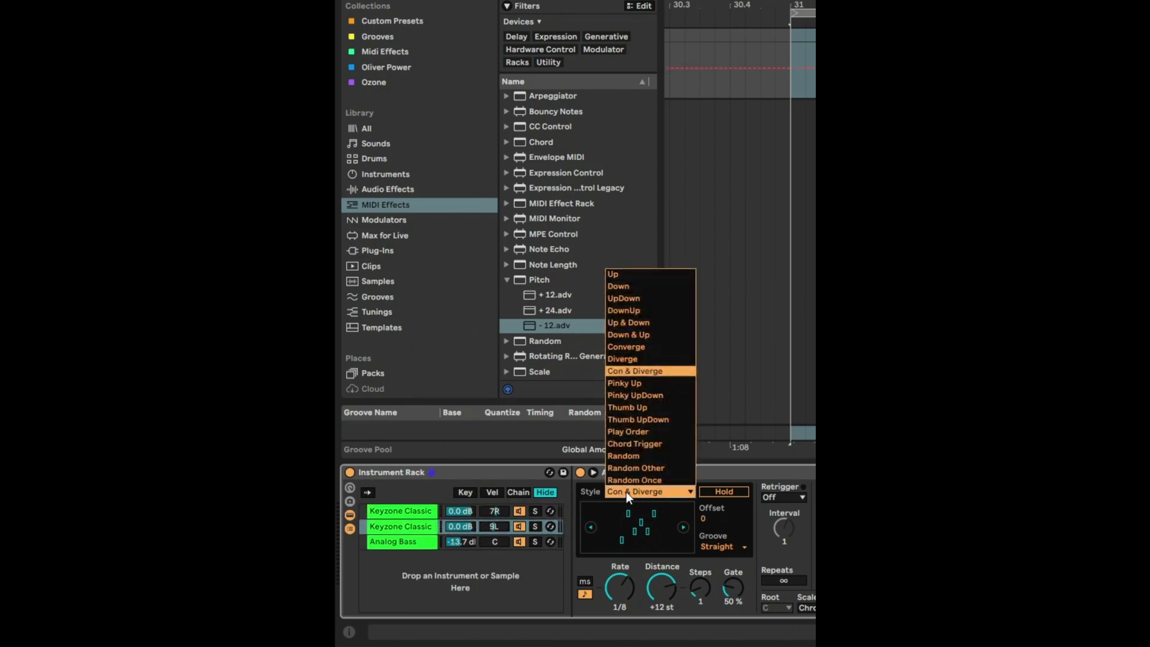
{"action": "left_click", "coordinate": [635, 443]}
{"action": "left_click_drag", "start_coordinate": [732, 588], "coordinate": [732, 557]}
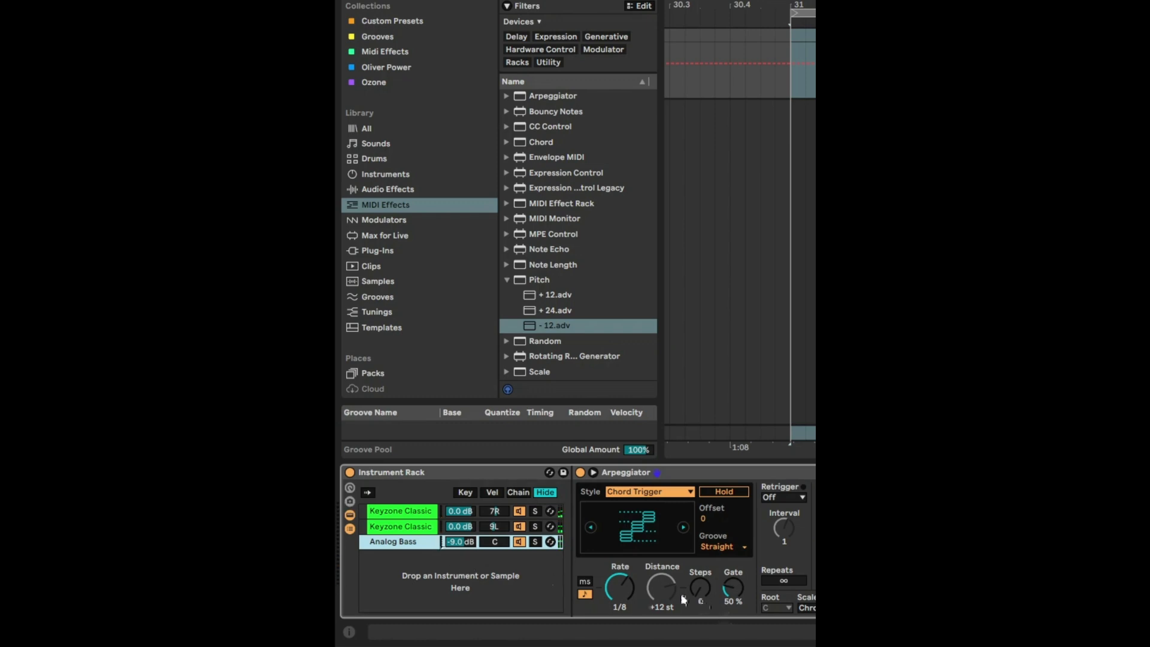
Set the Analog Bass chain's arpeggiator rate to 1/16.
{"action": "scroll", "coordinate": [624, 594], "scroll_direction": "up", "scroll_amount": 1}
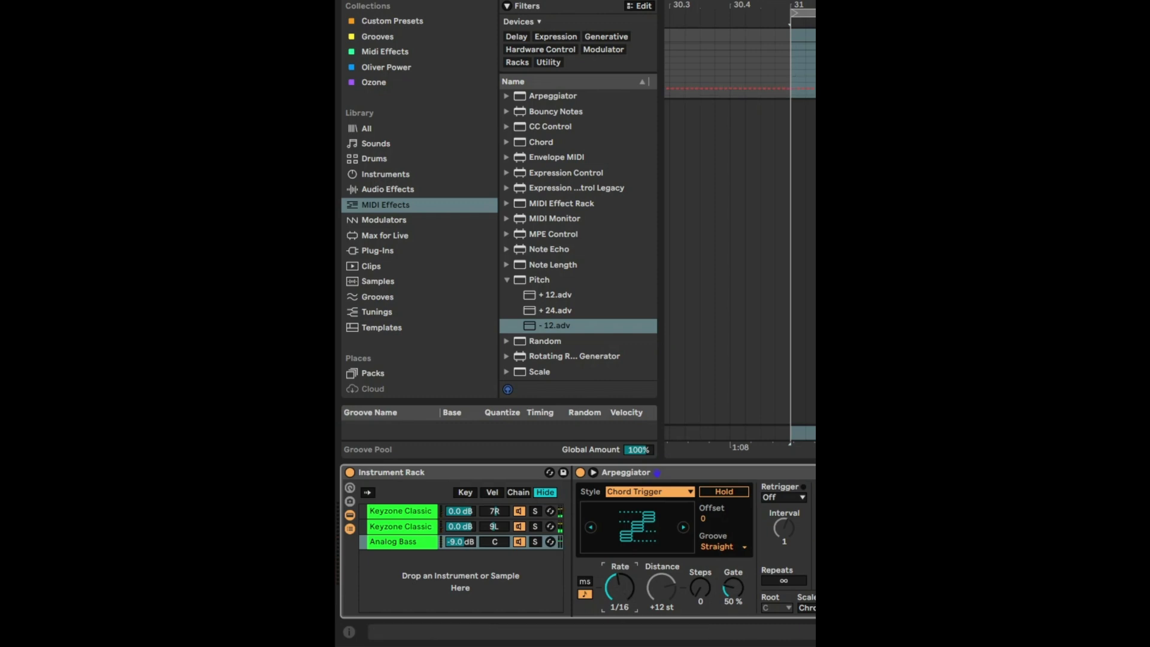
Duplicate the first Keyzone Classic chain and replace the copy's instrument with the Diva VST3 plug-in.
{"action": "right_click", "coordinate": [401, 516]}
{"action": "left_click", "coordinate": [495, 618]}
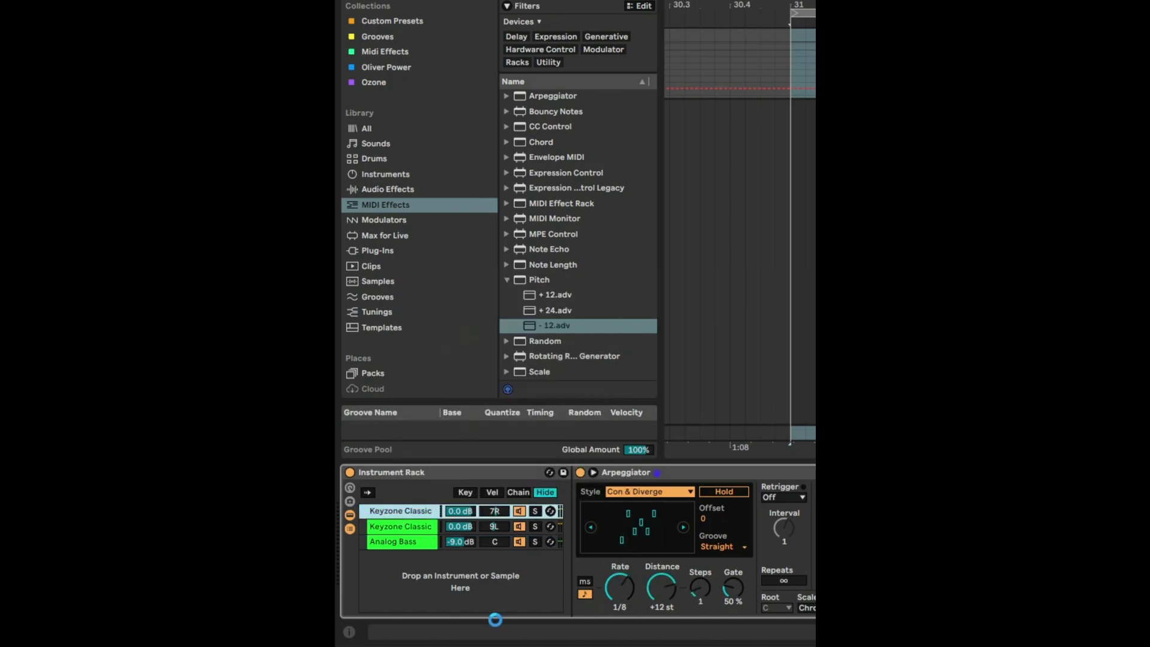
{"action": "key", "text": "ctrl+d"}
{"action": "left_click", "coordinate": [407, 251]}
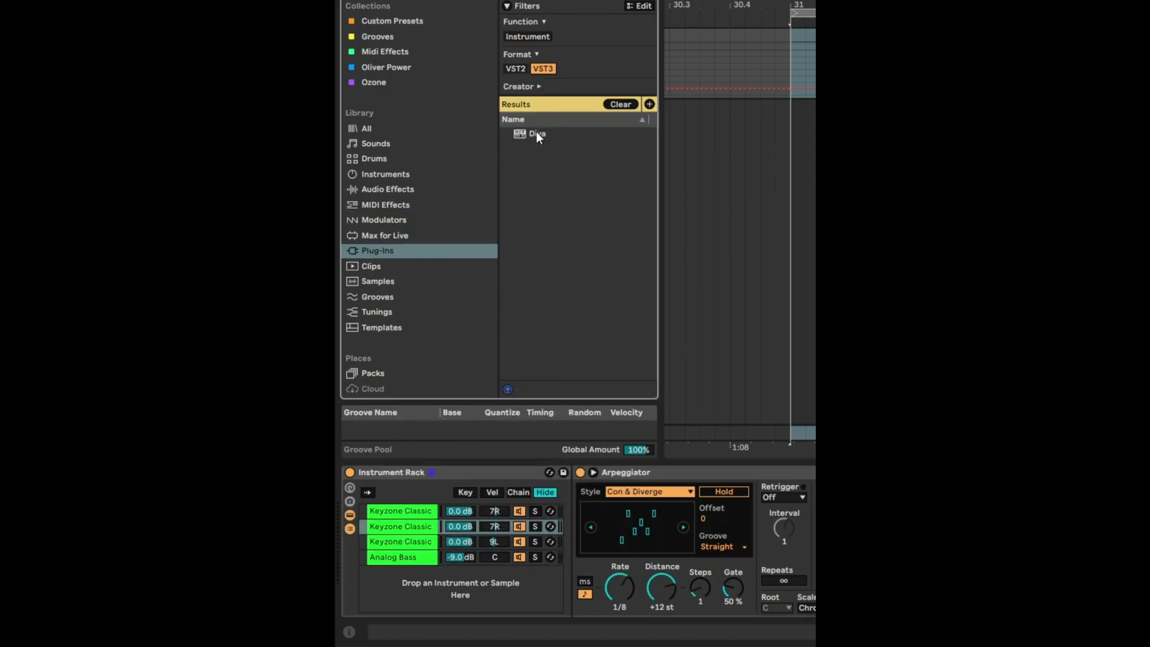
{"action": "left_click", "coordinate": [537, 134]}
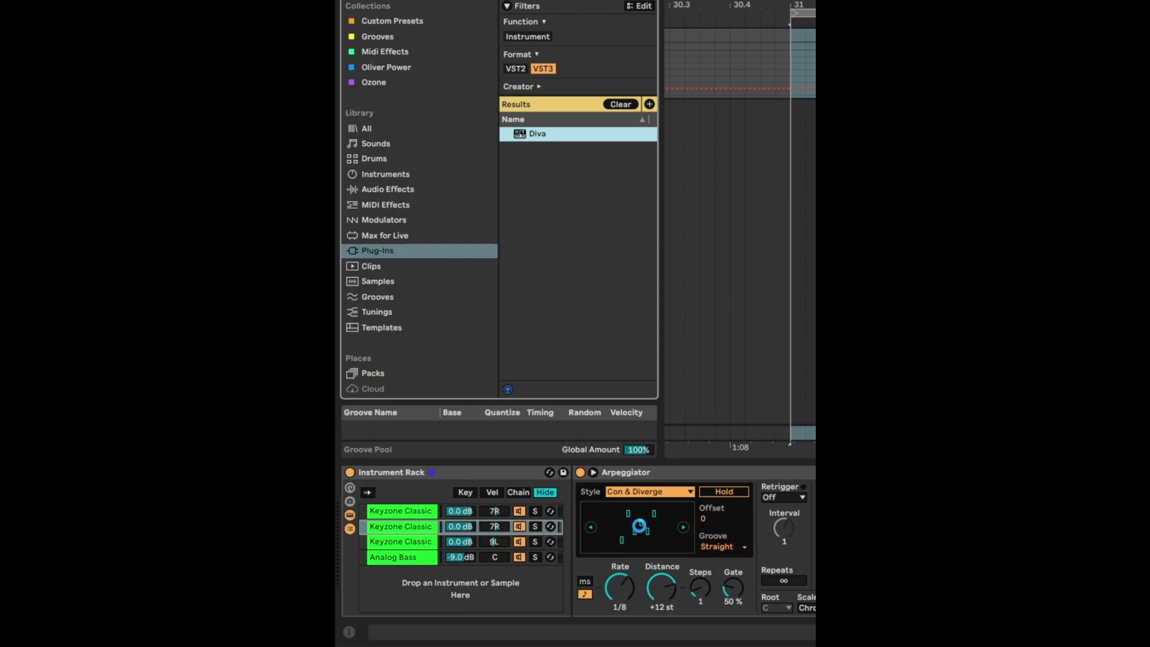
{"action": "key", "text": "Return"}
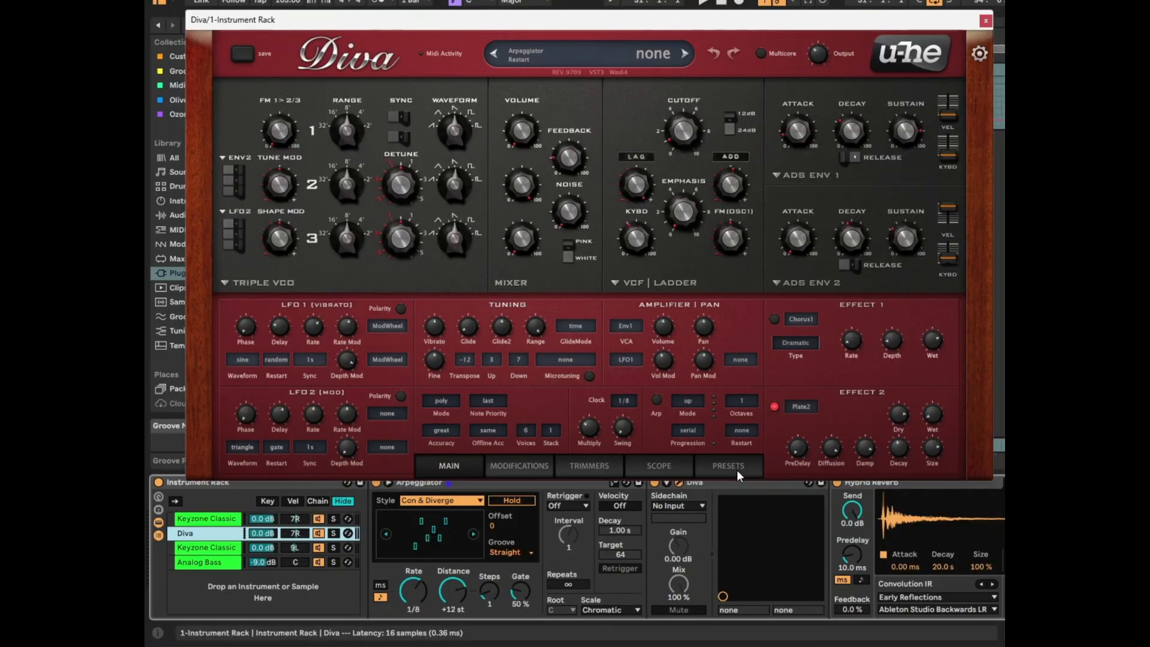
Load Diva's HS Callisto II preset from the 3 POLY SYNTH folder and close the plug-in window.
{"action": "left_click", "coordinate": [958, 459]}
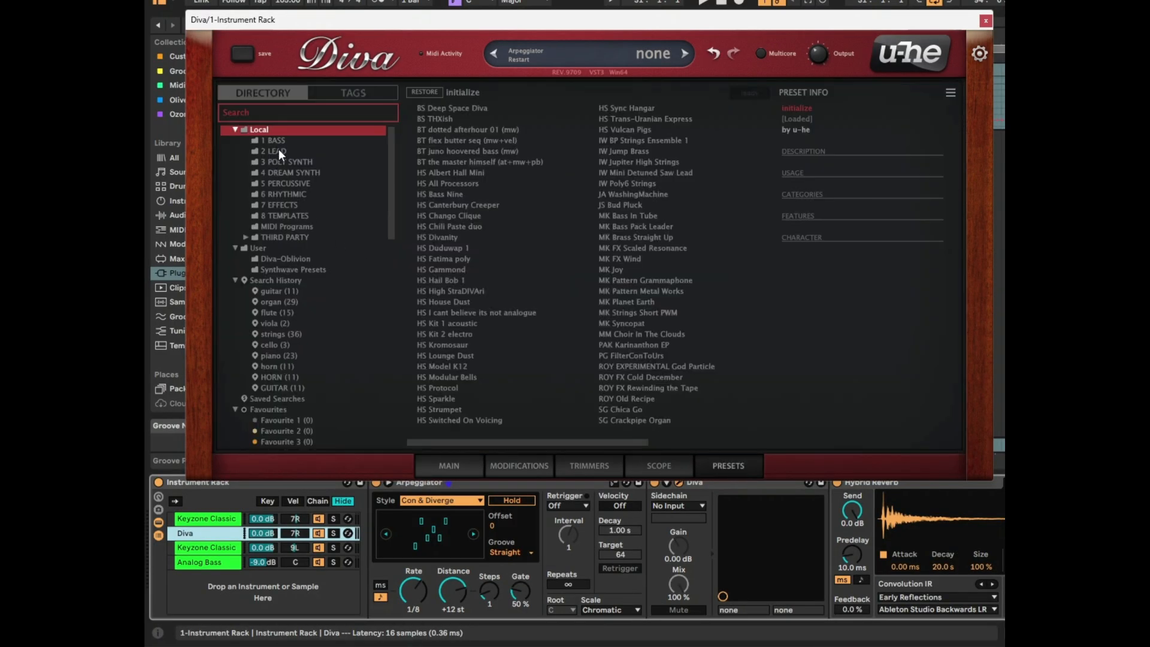
{"action": "left_click", "coordinate": [290, 159]}
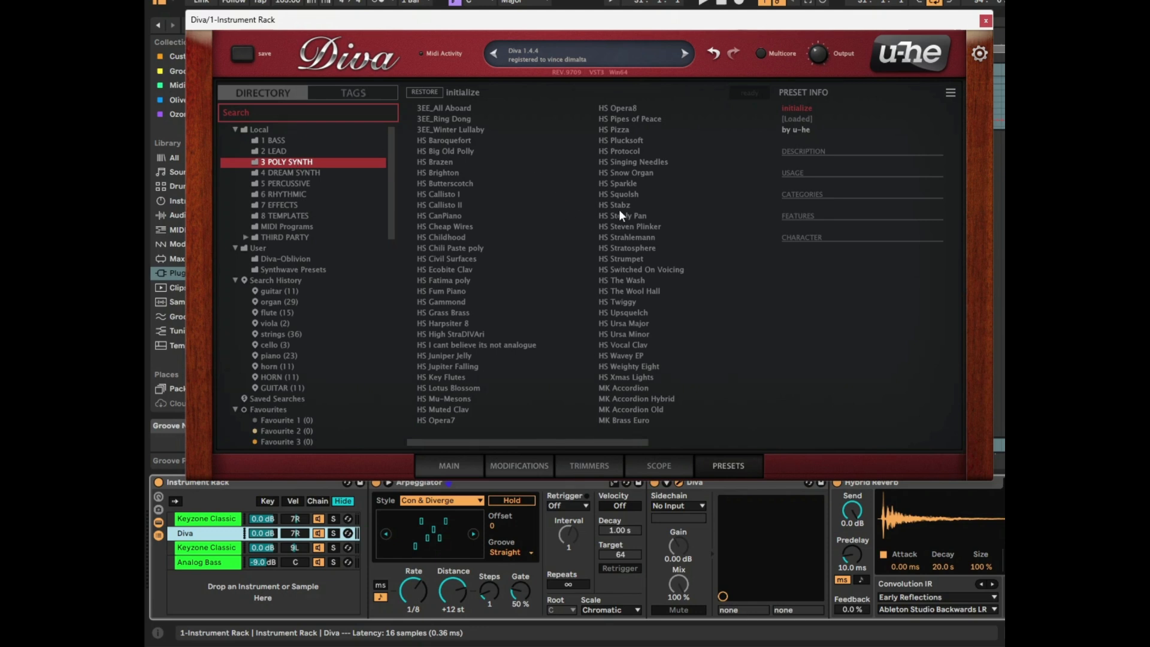
{"action": "left_click", "coordinate": [527, 205]}
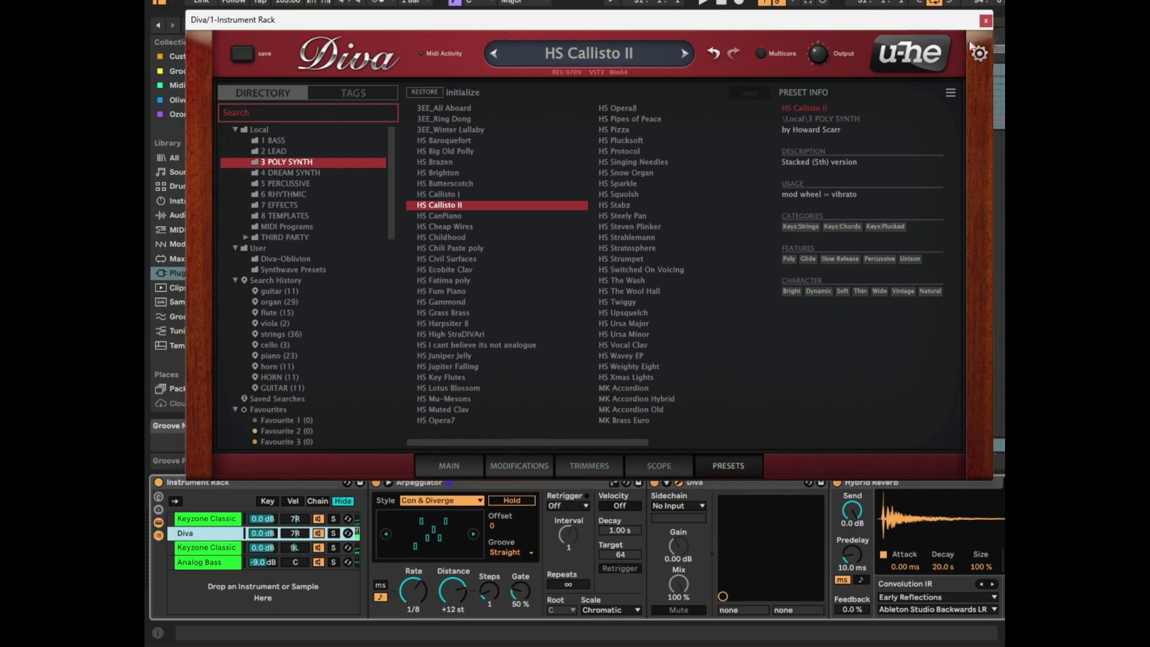
{"action": "left_click", "coordinate": [772, 48]}
Set the Diva chain's arpeggiator style to Chord Trigger and adjust the arpeggiator rate.
{"action": "left_click", "coordinate": [431, 500]}
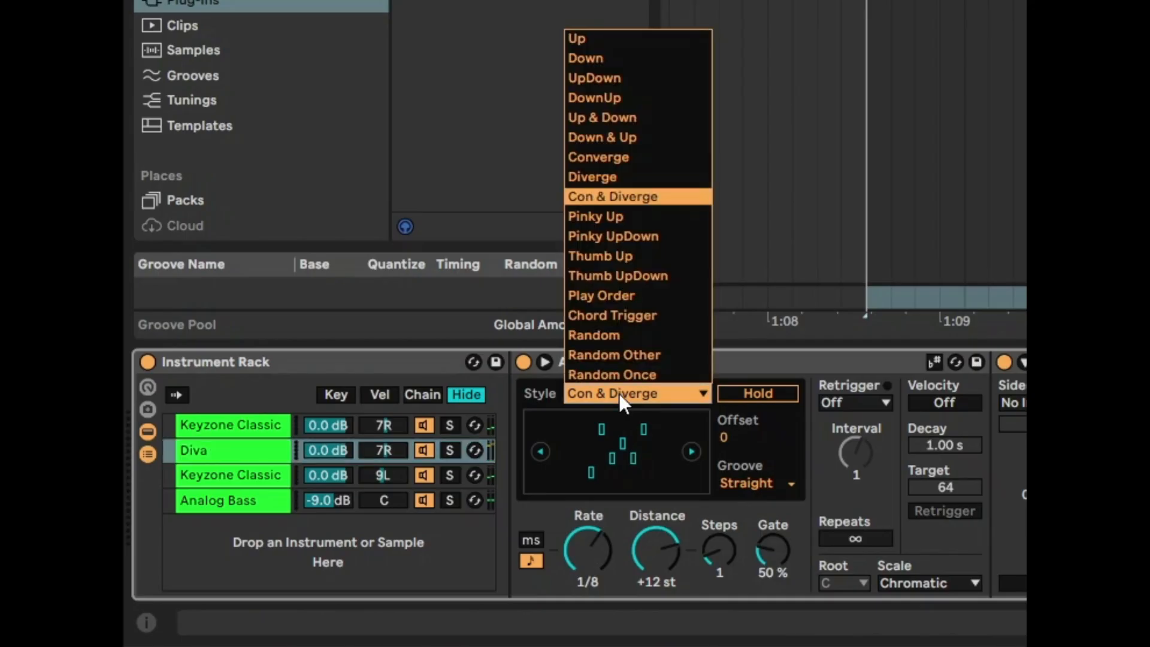
{"action": "left_click", "coordinate": [612, 317]}
{"action": "left_click", "coordinate": [588, 552]}
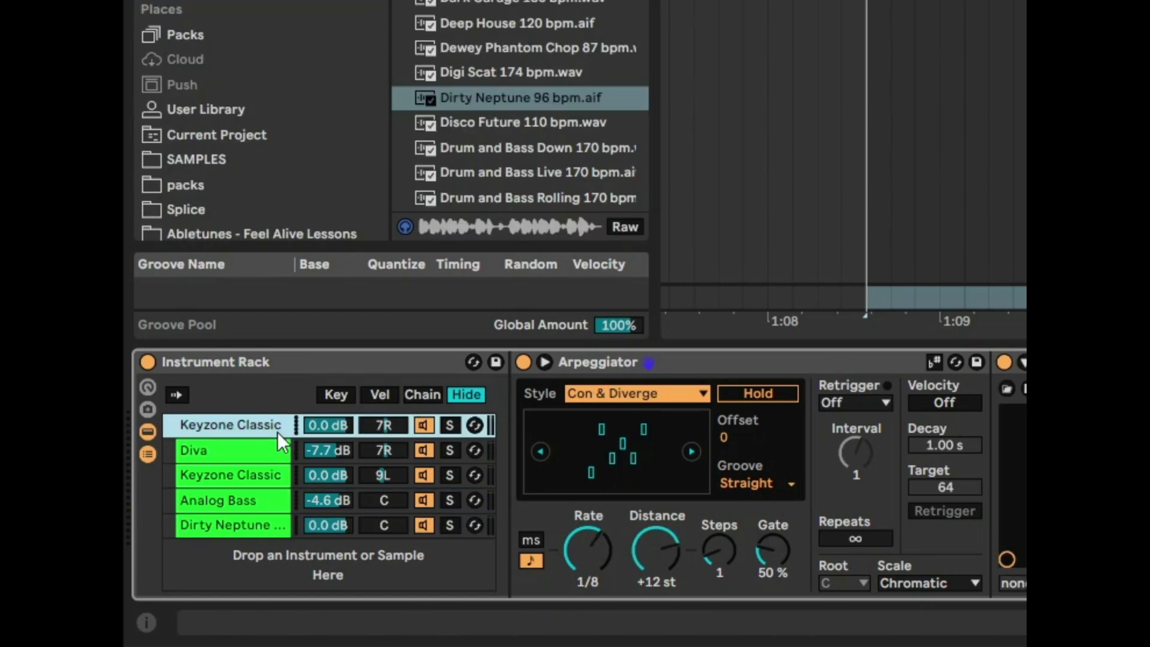
Delete all five chains from the Instrument Rack, leaving the rack itself in place.
{"action": "key", "text": "super+a"}
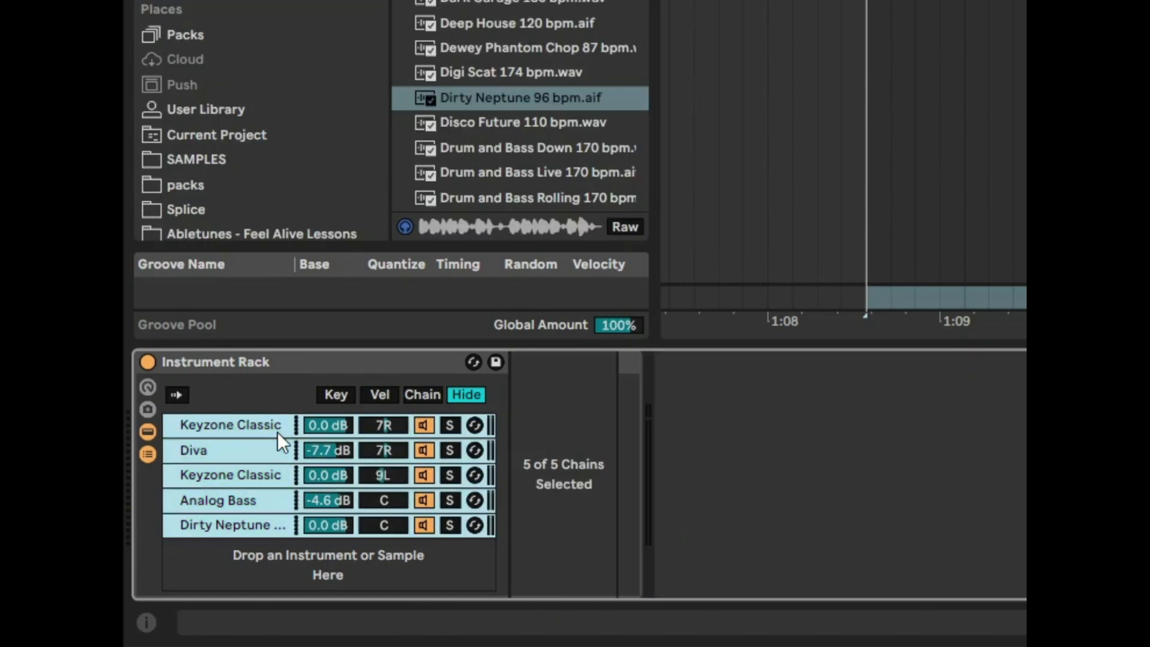
{"action": "key", "text": "Delete"}
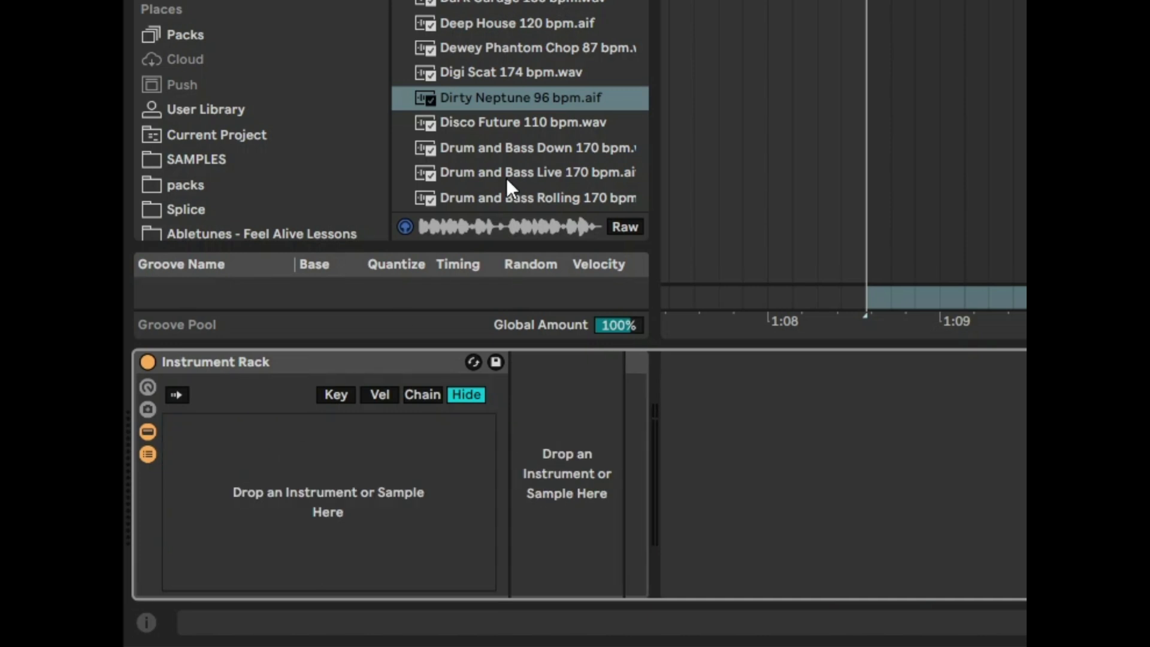
Add the Dirty Neptune 96 bpm and Drum and Bass Down 170 bpm loops to the empty Instrument Rack as separate chains.
{"action": "left_click_drag", "start_coordinate": [501, 98], "coordinate": [254, 486]}
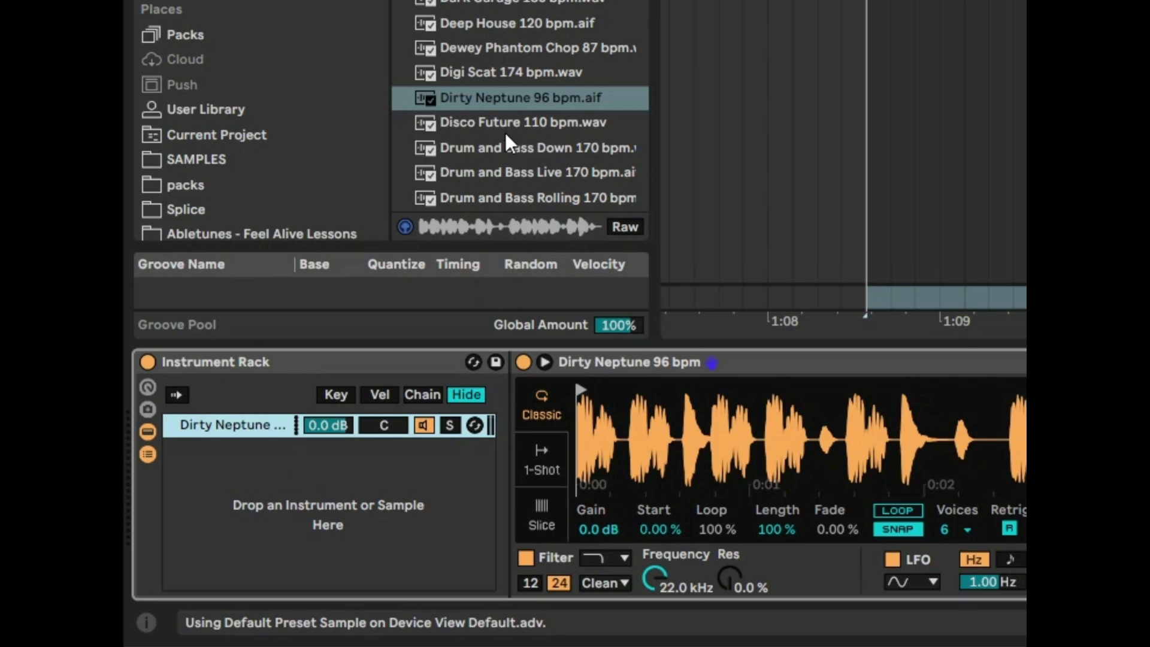
{"action": "left_click_drag", "start_coordinate": [485, 151], "coordinate": [291, 487]}
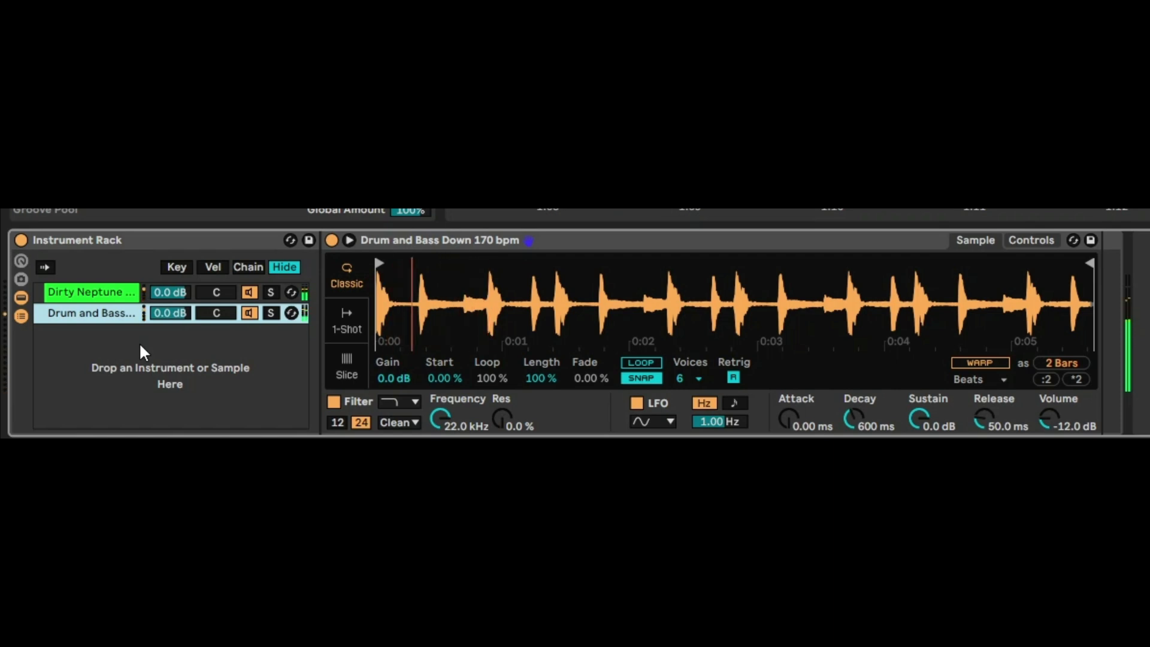
Switch the samplers in both the Drum and Bass Down and Dirty Neptune chains to Slice mode.
{"action": "left_click", "coordinate": [347, 321]}
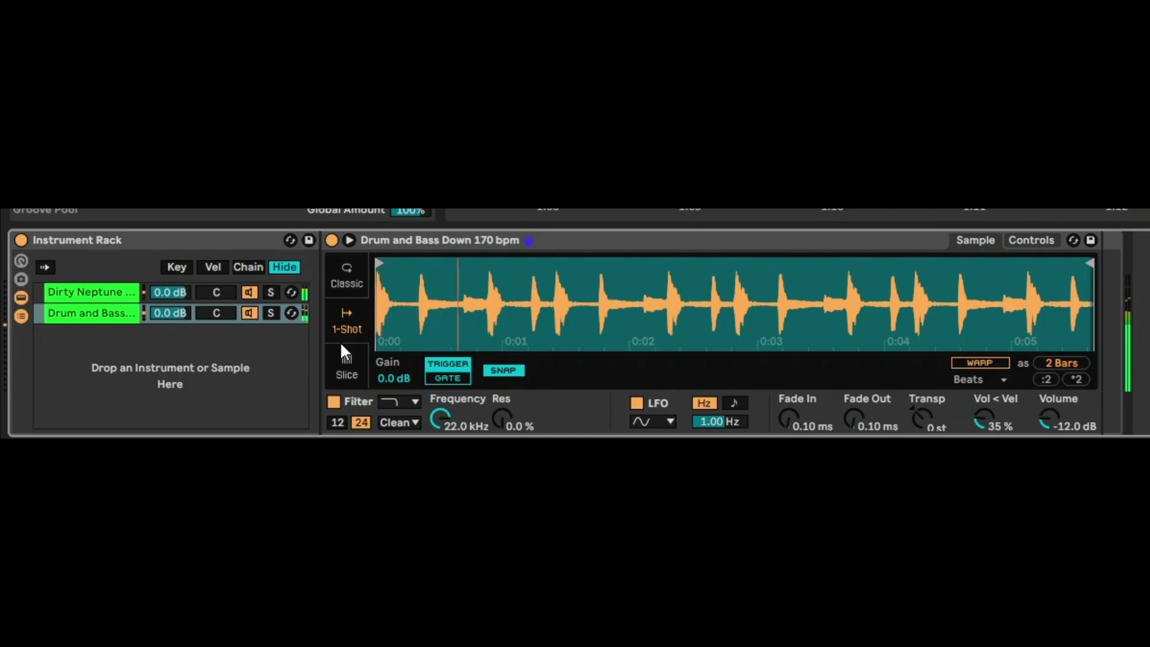
{"action": "left_click", "coordinate": [351, 357]}
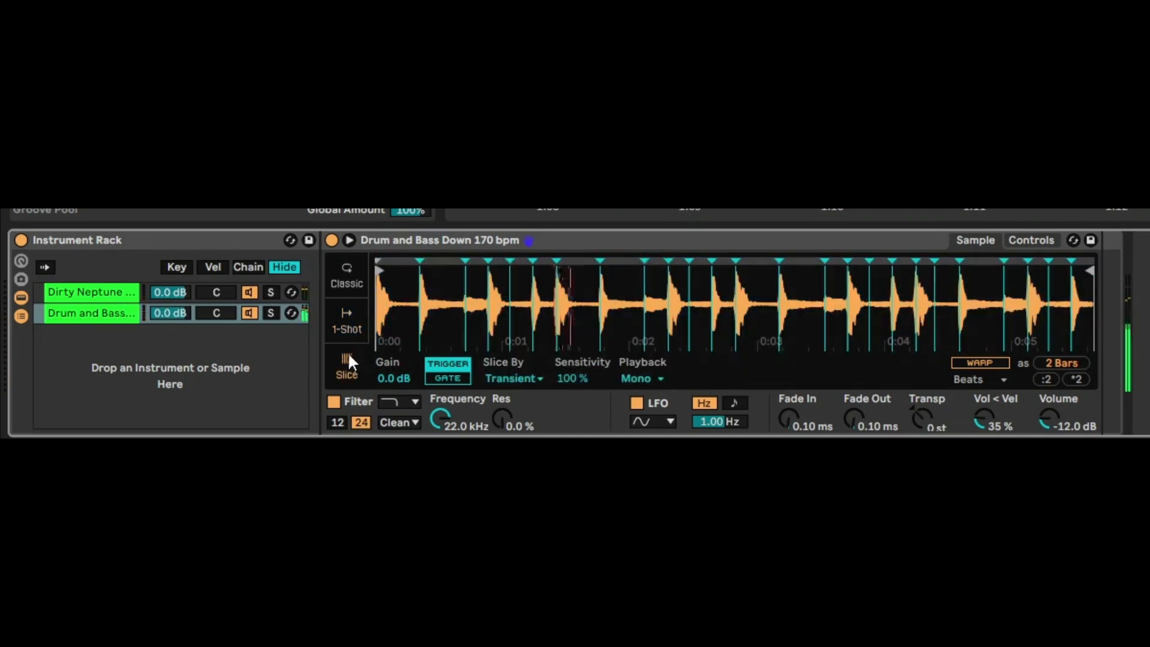
{"action": "left_click", "coordinate": [135, 290]}
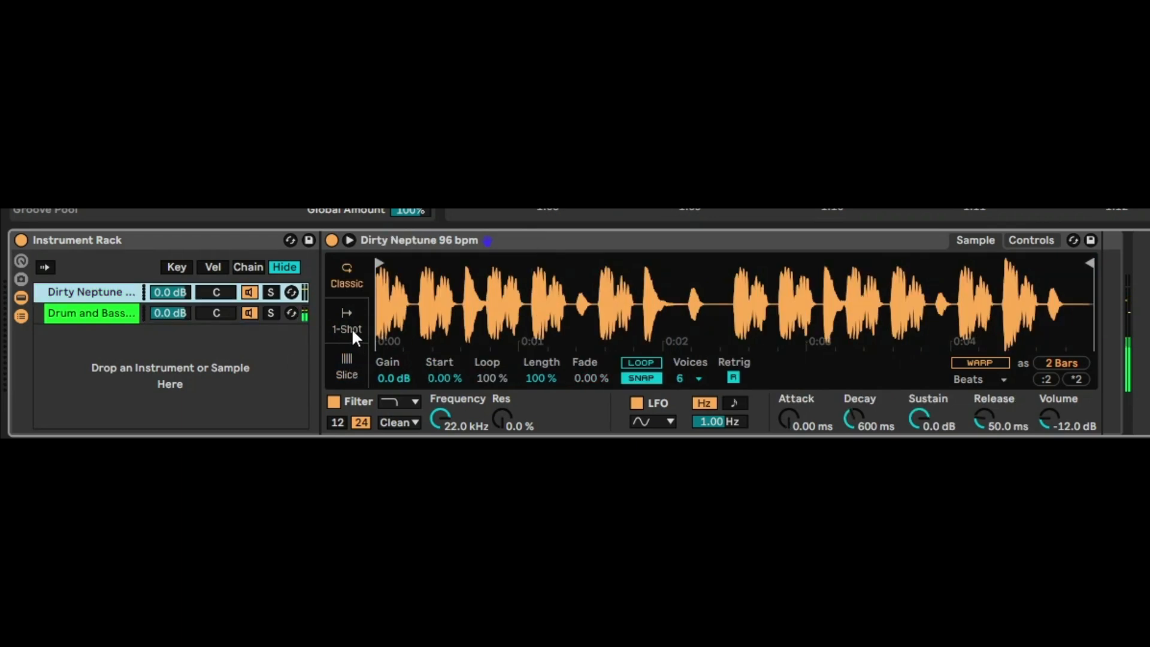
{"action": "left_click", "coordinate": [348, 362]}
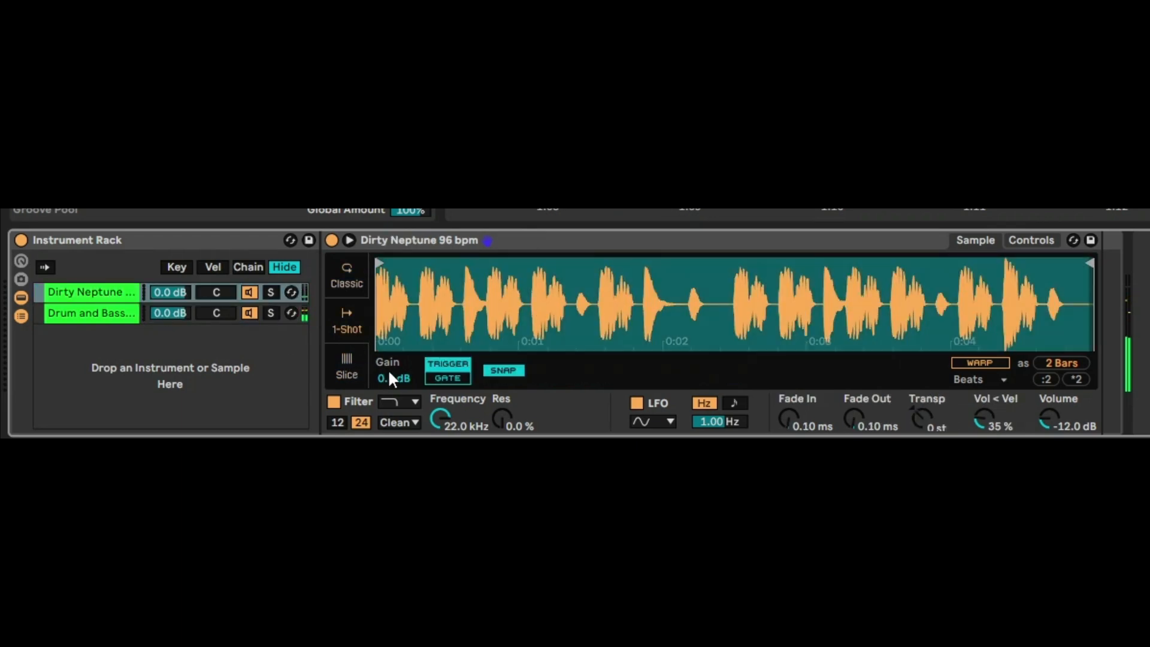
Search the audio effects for "del" and add the Delay effect to the Drum and Bass Down chain.
{"action": "left_click", "coordinate": [124, 312]}
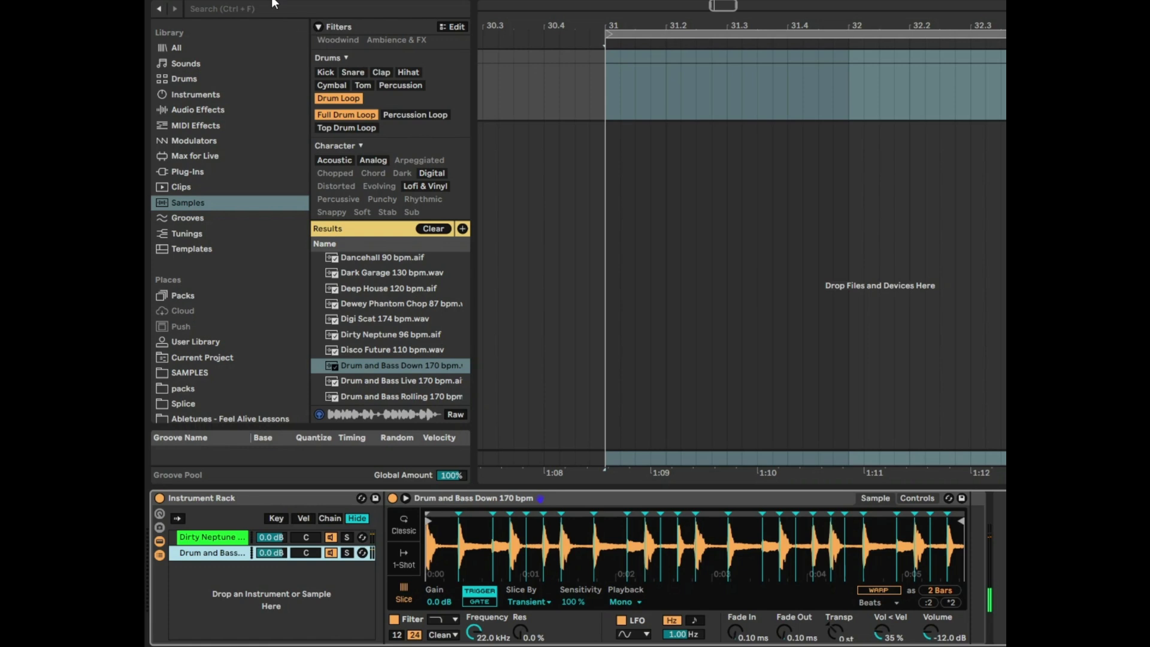
{"action": "left_click", "coordinate": [291, 9]}
{"action": "type", "text": "del"}
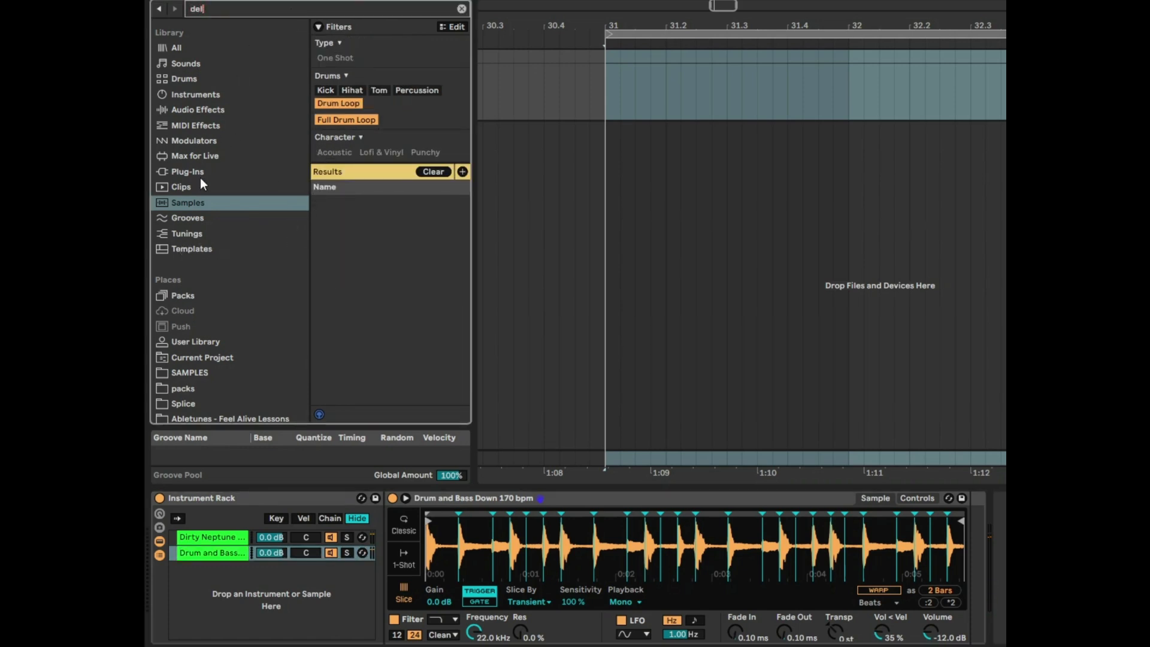
{"action": "left_click", "coordinate": [206, 110]}
{"action": "left_click_drag", "start_coordinate": [354, 181], "coordinate": [214, 548]}
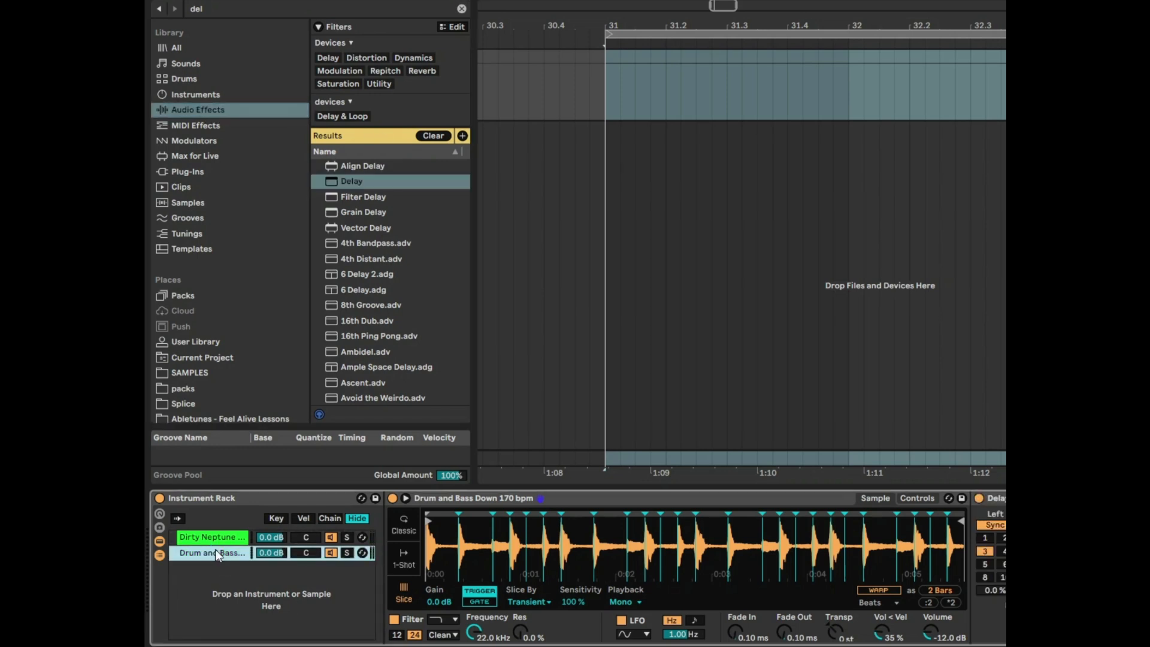